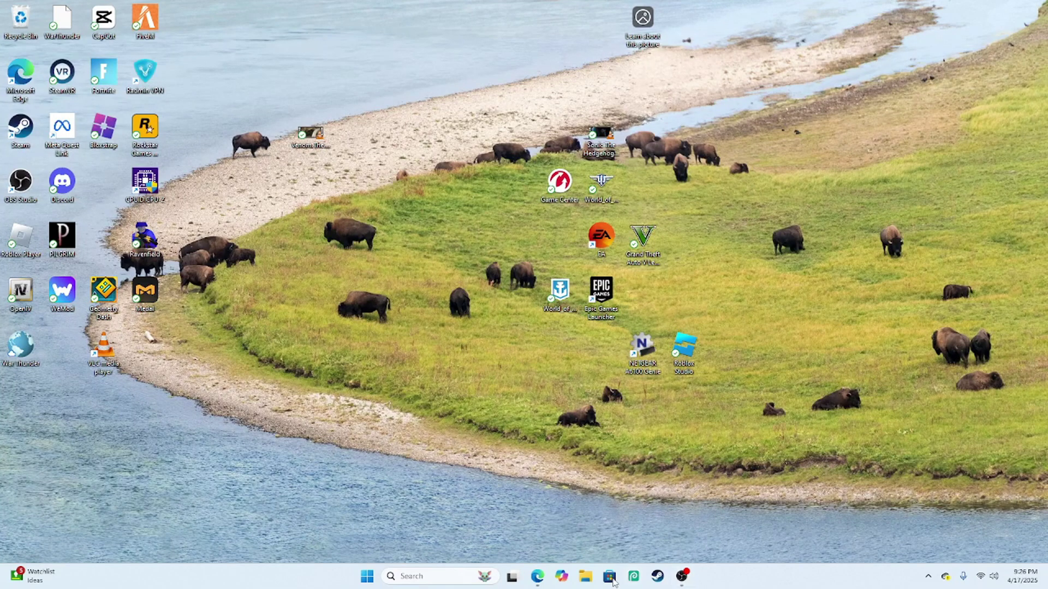
- Restore the 'how to install nr 2003!' video in Edge and expand its description to show the MediaFire link
{"action": "mouse_move", "coordinate": [546, 582]}
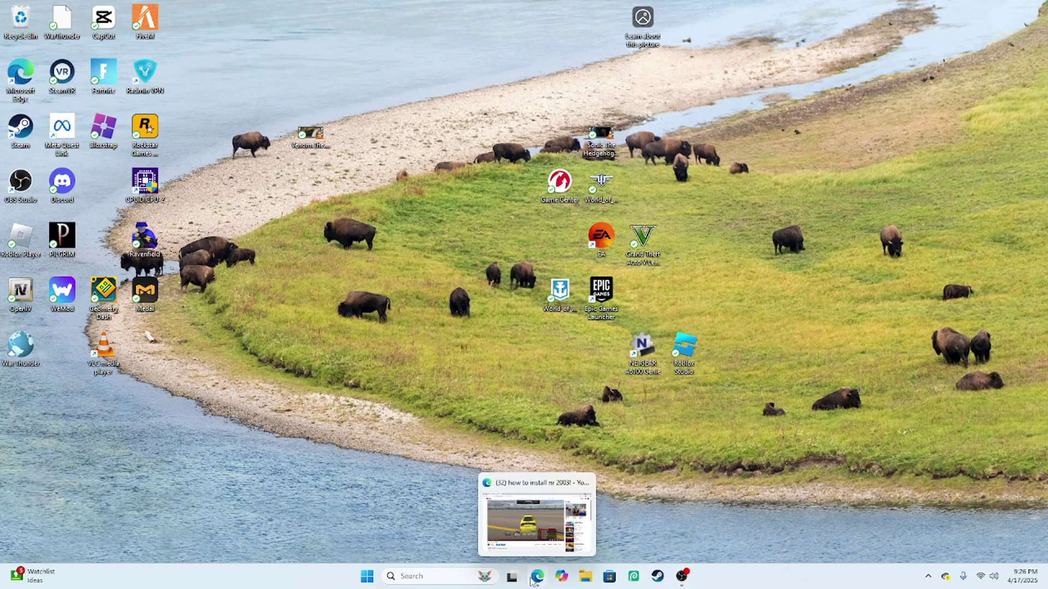
{"action": "left_click", "coordinate": [535, 579]}
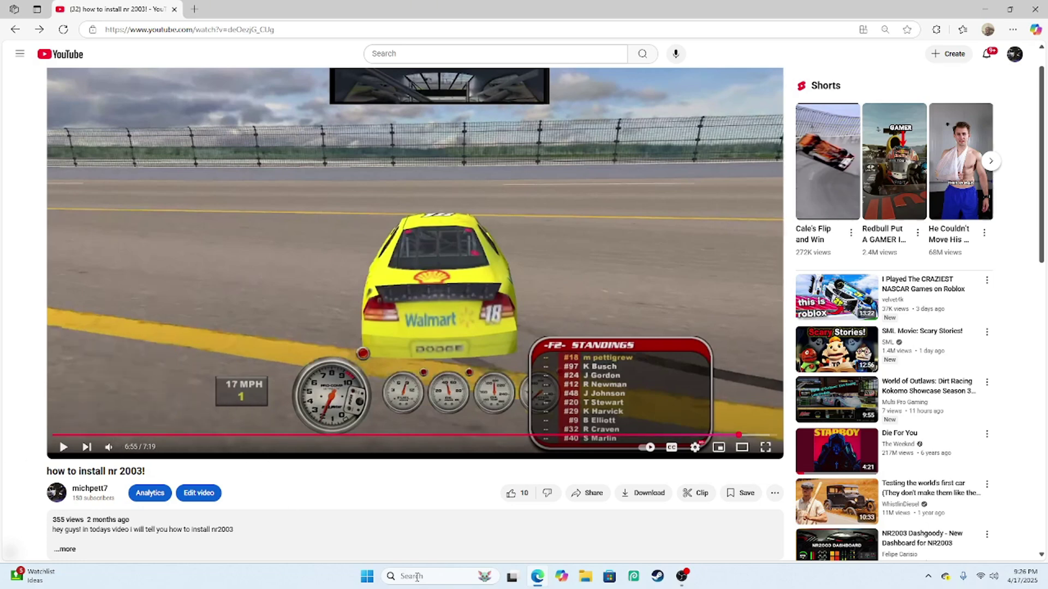
{"action": "scroll", "coordinate": [420, 408], "scroll_direction": "down", "scroll_amount": 3}
{"action": "scroll", "coordinate": [420, 408], "scroll_direction": "up", "scroll_amount": 2}
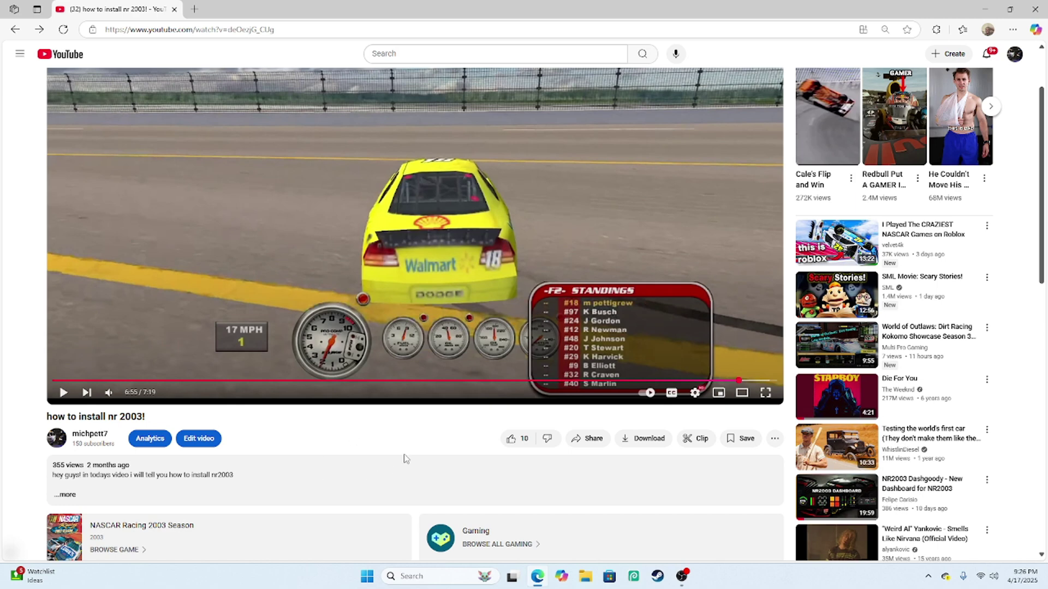
{"action": "scroll", "coordinate": [406, 442], "scroll_direction": "down", "scroll_amount": 1}
{"action": "scroll", "coordinate": [409, 424], "scroll_direction": "up", "scroll_amount": 2}
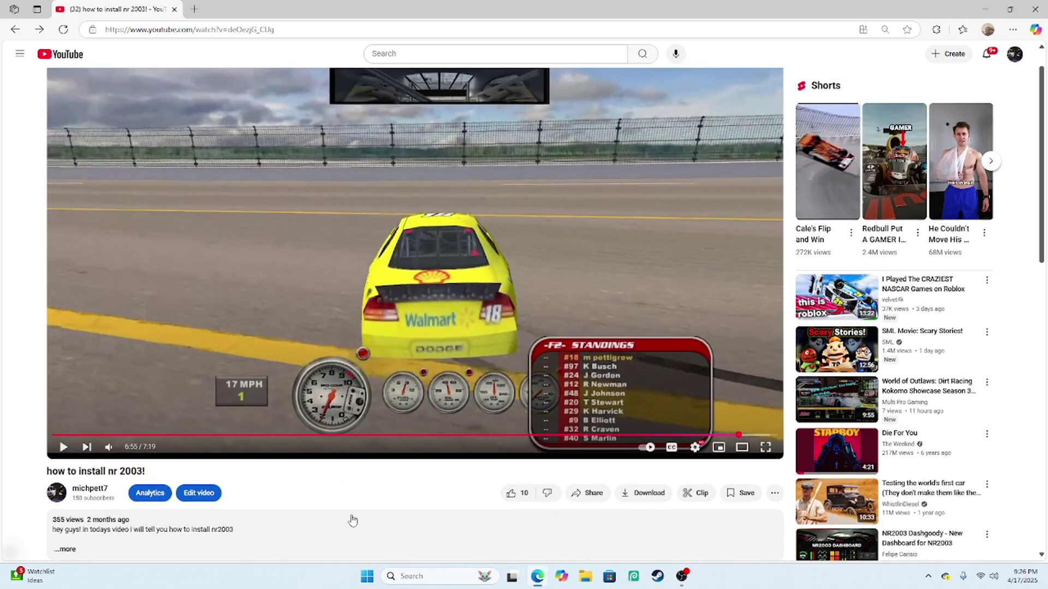
{"action": "left_click", "coordinate": [298, 513]}
{"action": "scroll", "coordinate": [297, 508], "scroll_direction": "down", "scroll_amount": 1}
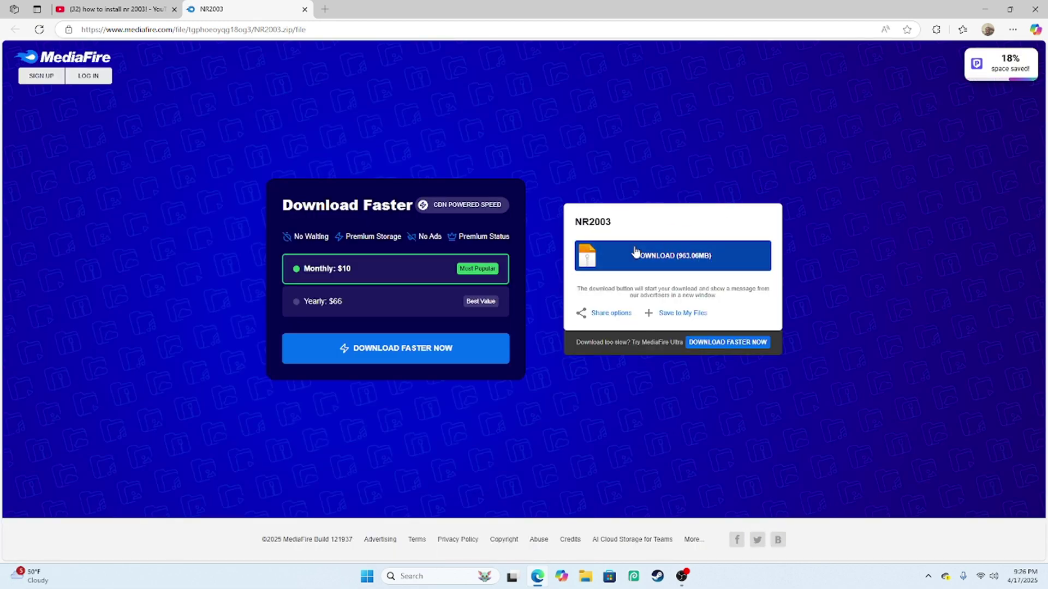
- Start the 963.06MB NR2003 zip download from the MediaFire page
{"action": "left_click", "coordinate": [702, 255]}
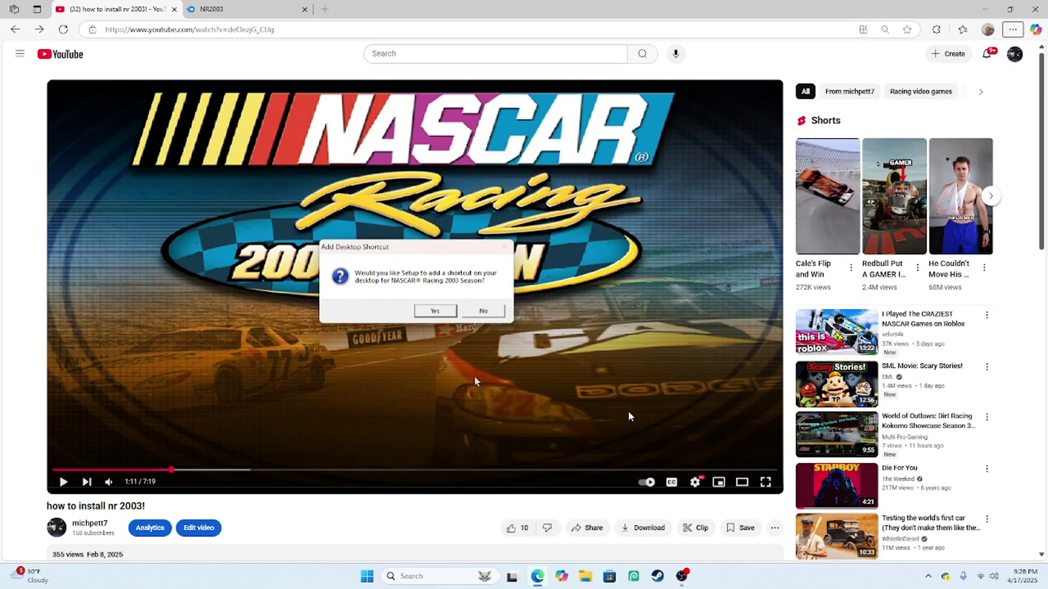
- Extract NR2003 (1).zip in Downloads into the suggested NR2003 (1) folder
{"action": "key", "text": "super+e"}
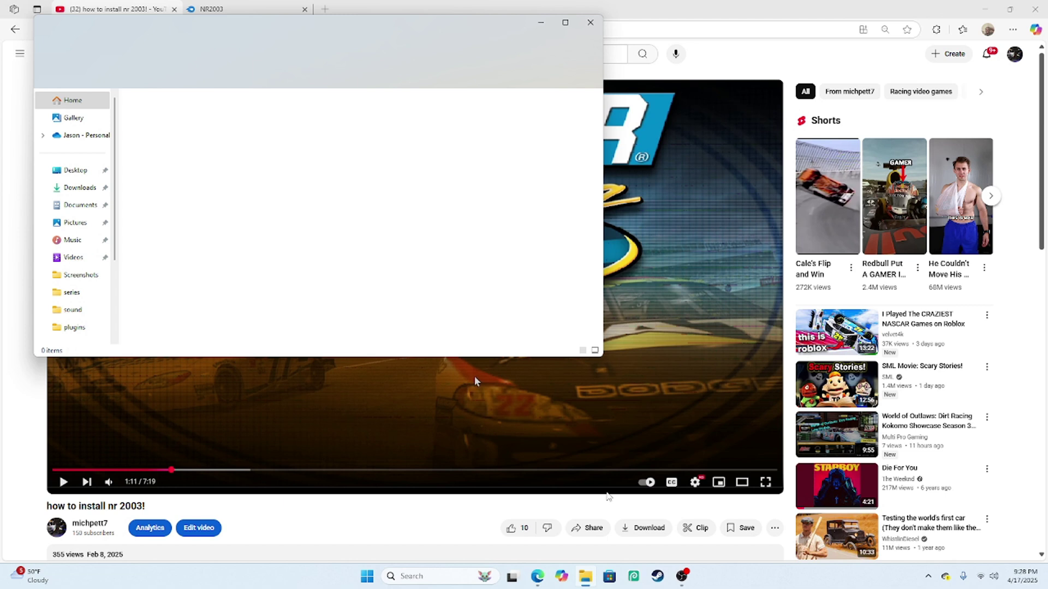
{"action": "left_click", "coordinate": [76, 187]}
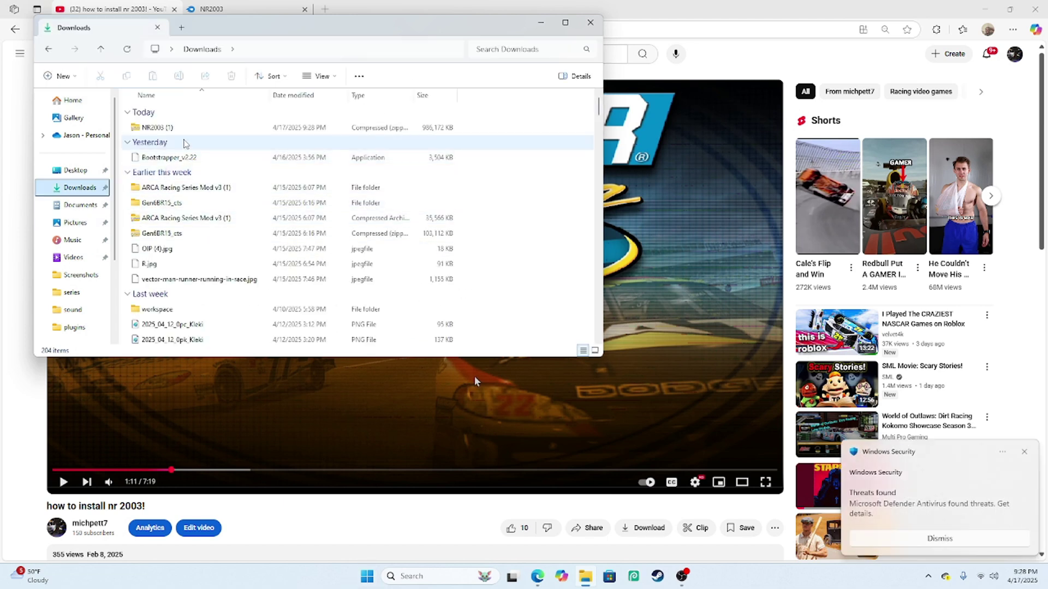
{"action": "left_click", "coordinate": [185, 128]}
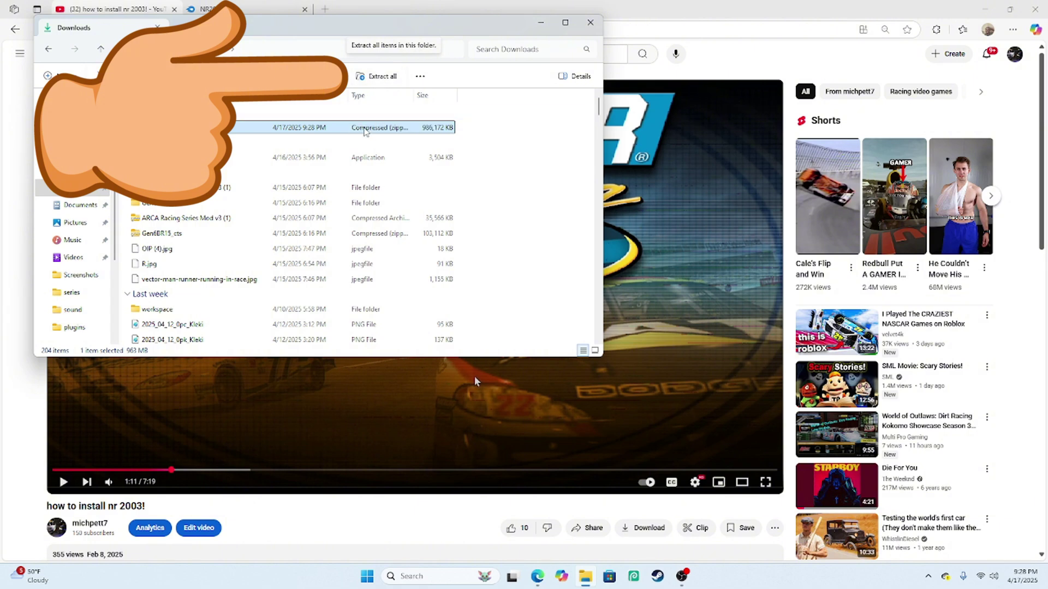
{"action": "right_click", "coordinate": [365, 131]}
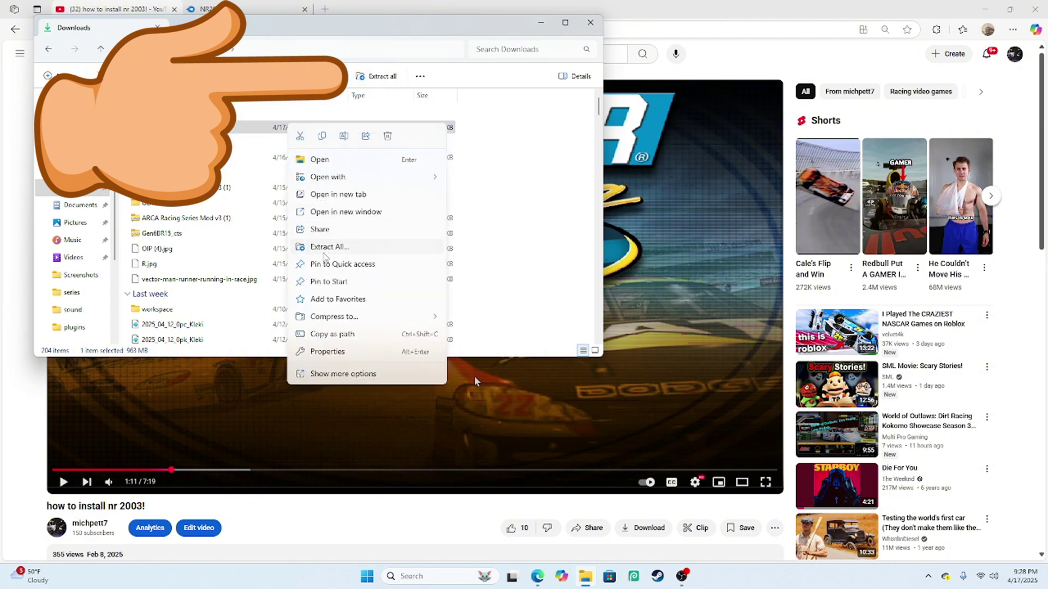
{"action": "left_click", "coordinate": [329, 246]}
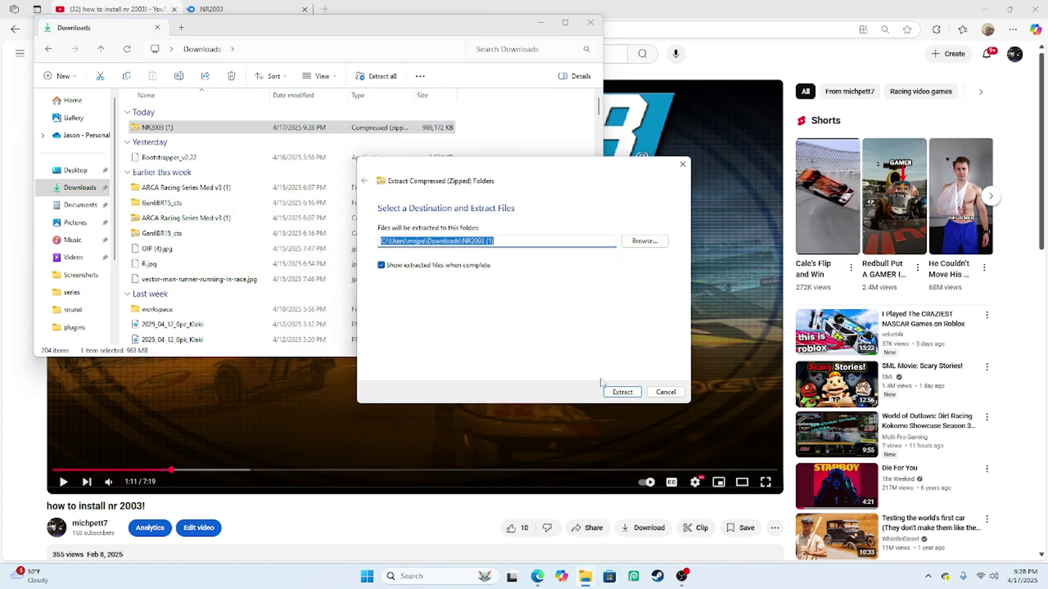
{"action": "left_click", "coordinate": [624, 393]}
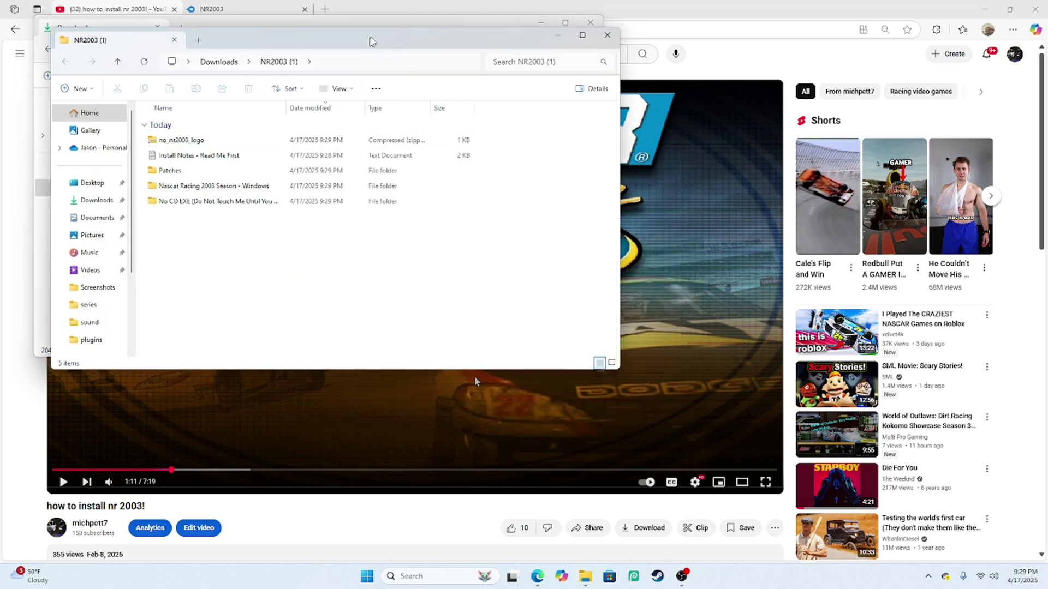
- Maximize the NR2003 (1) window and open the 'Nascar Racing 2003 Season - Windows' folder
{"action": "left_click_drag", "start_coordinate": [540, 43], "coordinate": [659, 58]}
{"action": "double_click", "coordinate": [699, 67]}
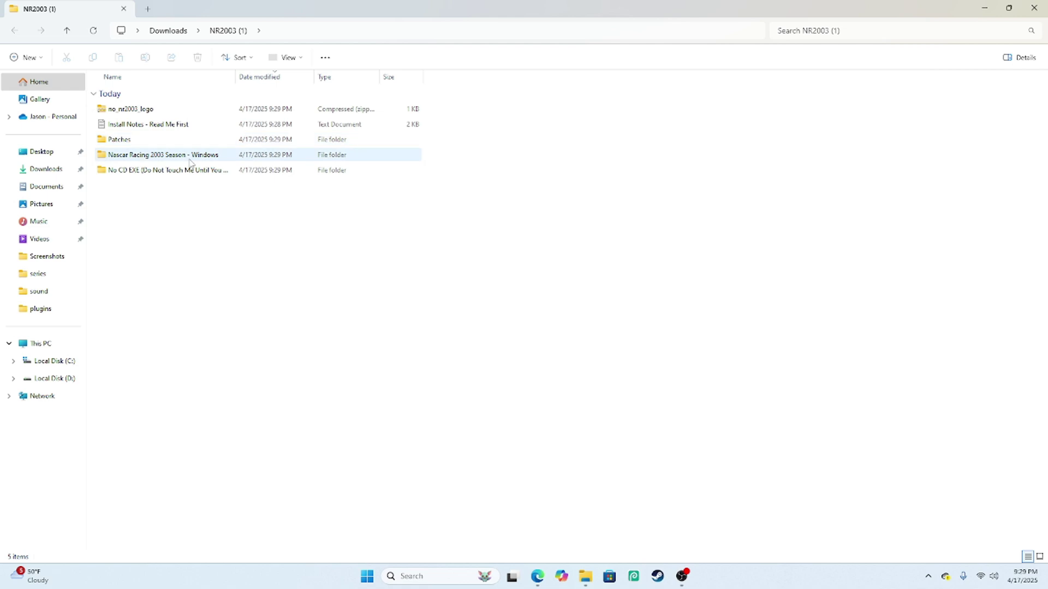
{"action": "mouse_move", "coordinate": [191, 163]}
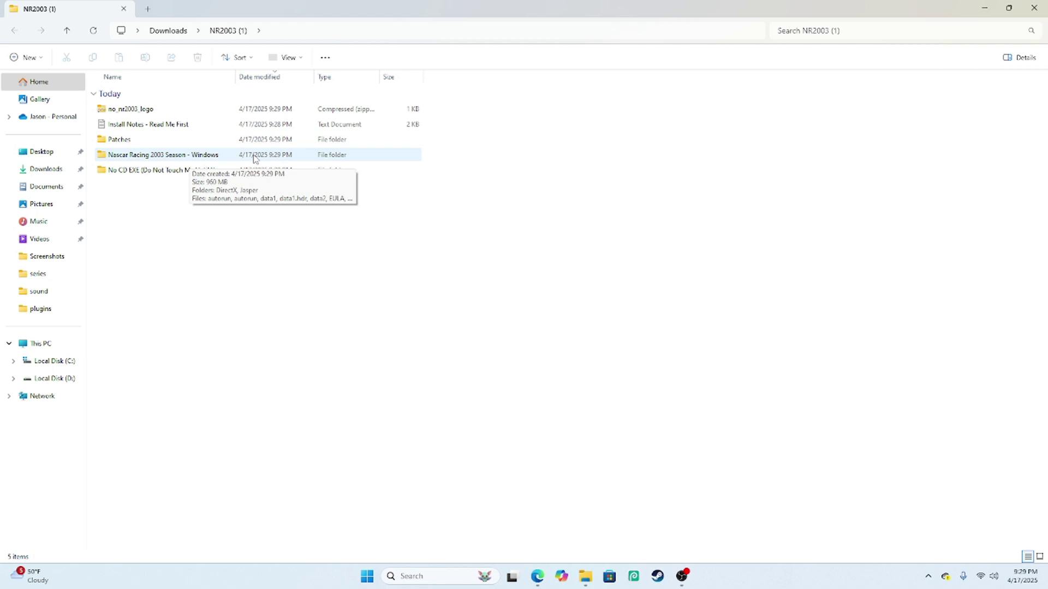
{"action": "double_click", "coordinate": [254, 156]}
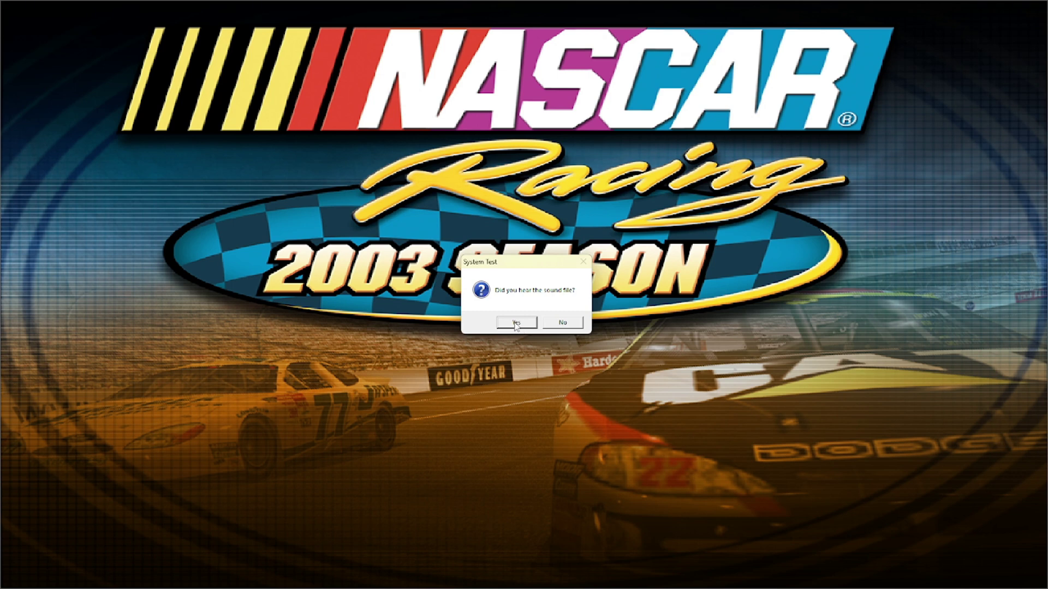
- Confirm the sound test, accept the licence, and copy the game files to C:\Papyrus\NASCAR Racing 2003 Season
{"action": "left_click", "coordinate": [516, 323]}
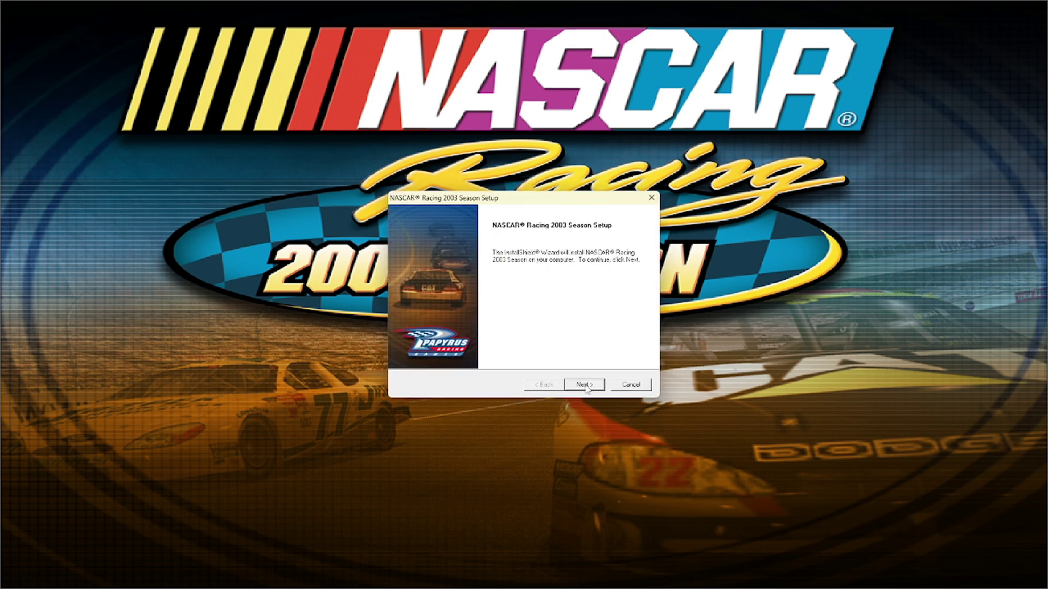
{"action": "left_click", "coordinate": [584, 386]}
{"action": "left_click", "coordinate": [585, 385]}
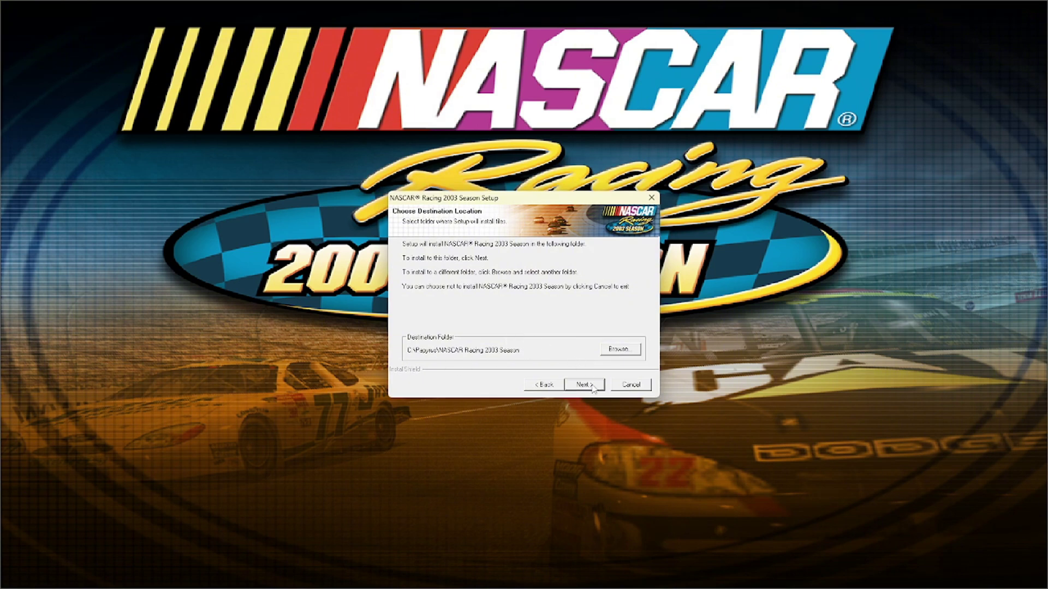
{"action": "left_click", "coordinate": [591, 387]}
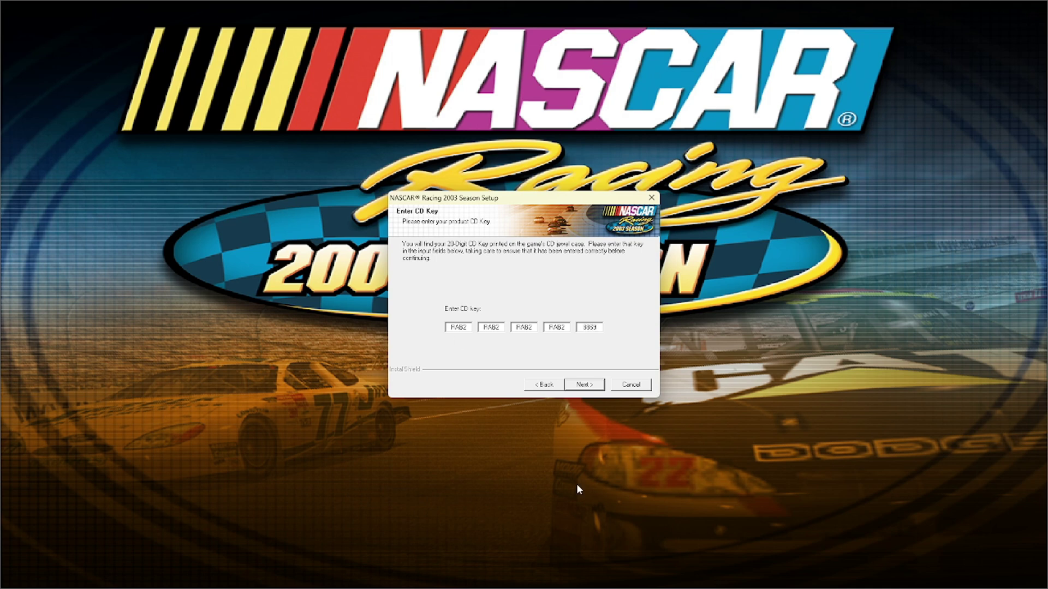
{"action": "left_click", "coordinate": [588, 389]}
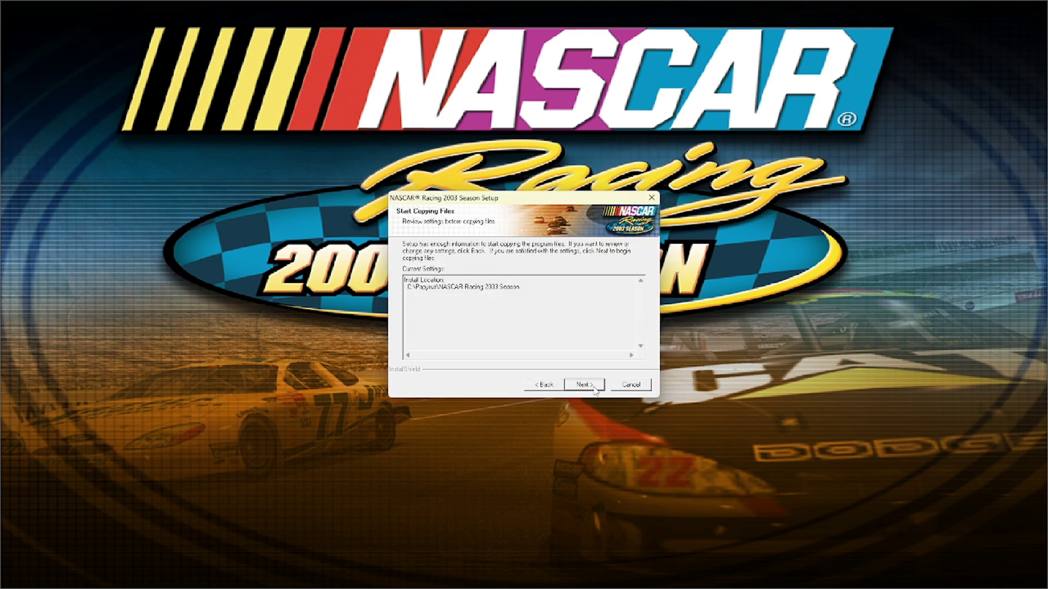
{"action": "left_click", "coordinate": [594, 390]}
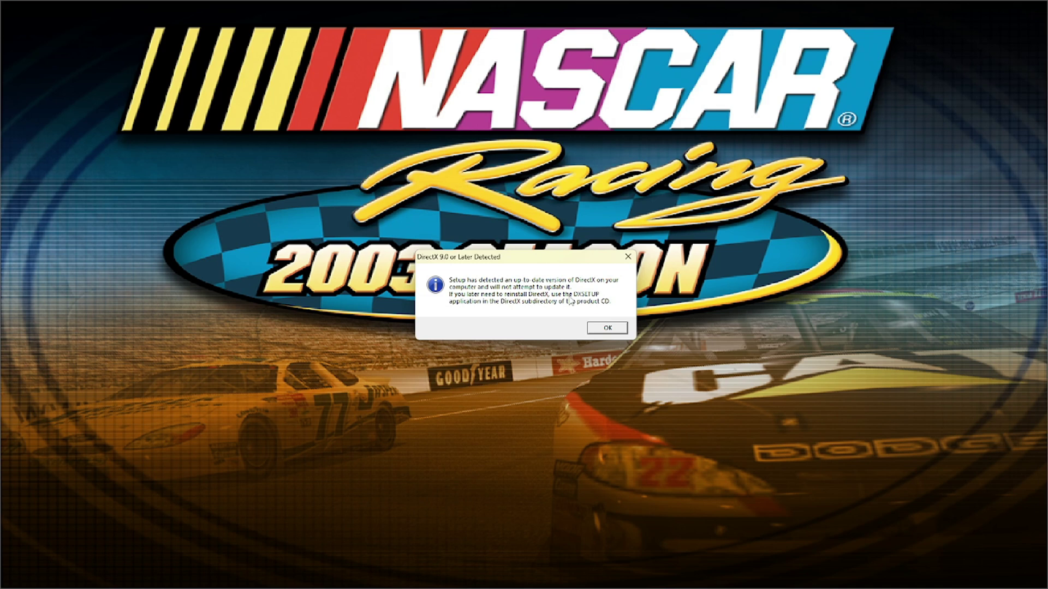
- Acknowledge the DirectX notice, keep the default program folder, and decline shortcut, registration and updates
{"action": "left_click", "coordinate": [610, 327]}
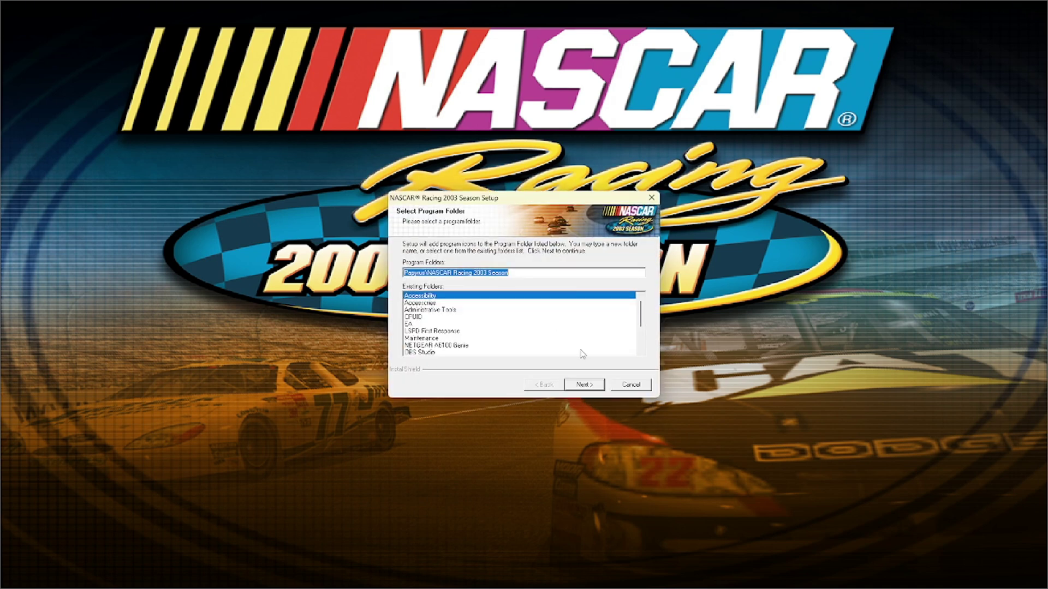
{"action": "left_click", "coordinate": [598, 385]}
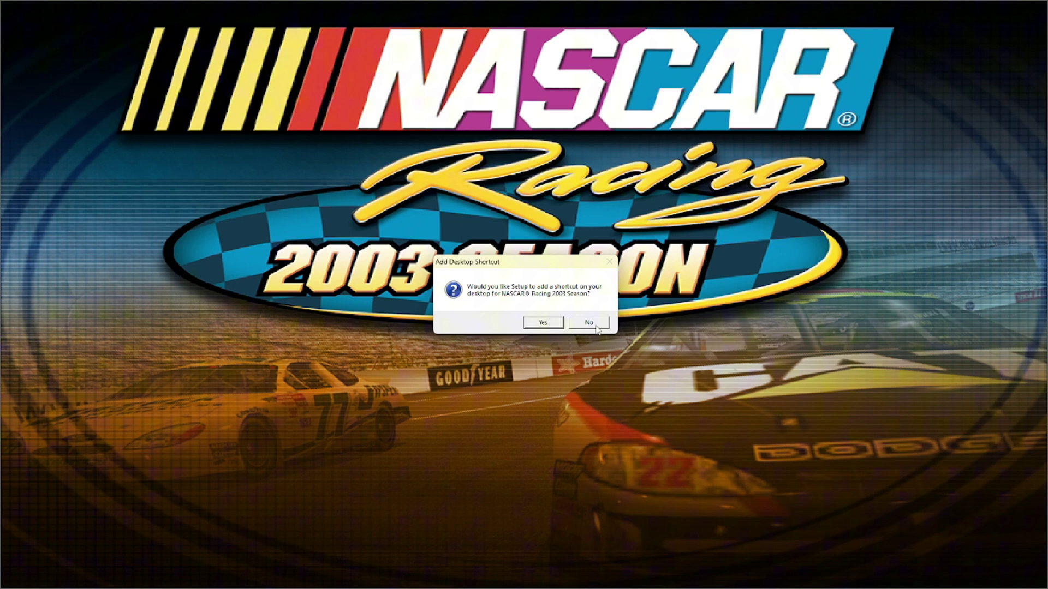
{"action": "left_click", "coordinate": [589, 324]}
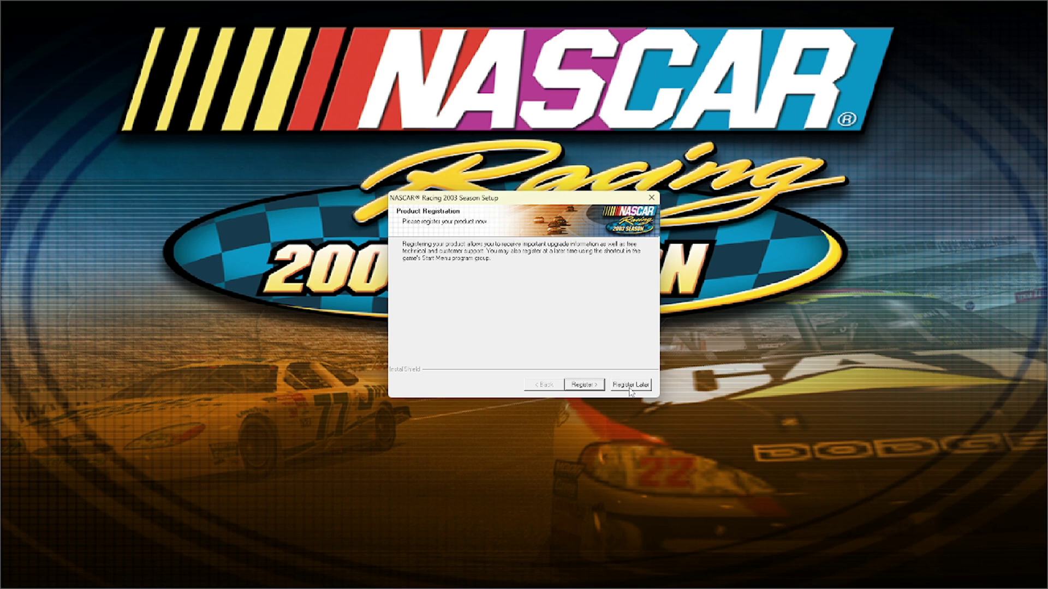
{"action": "left_click", "coordinate": [631, 386]}
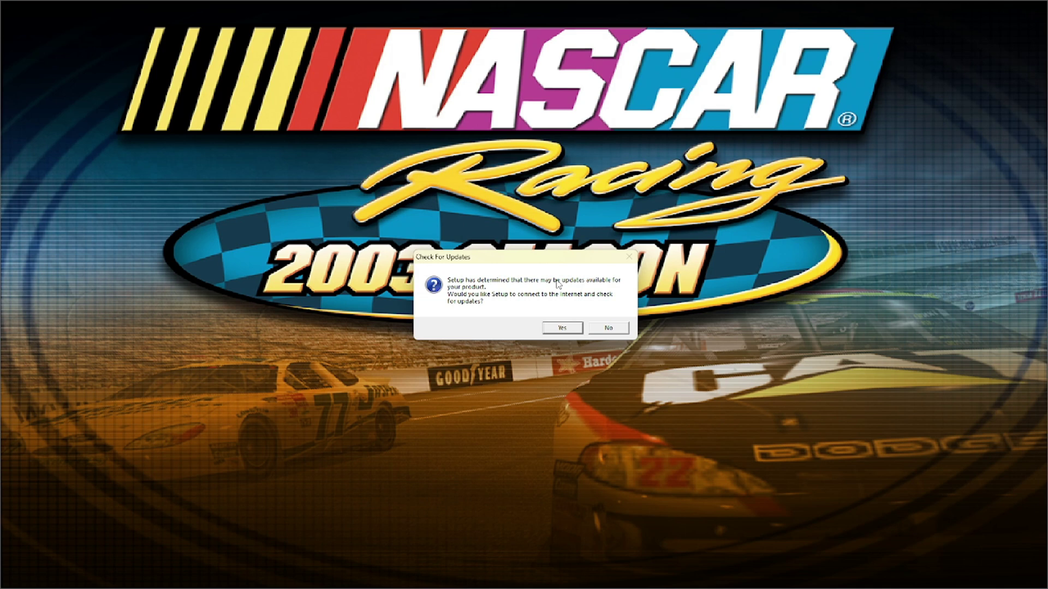
{"action": "left_click", "coordinate": [606, 328]}
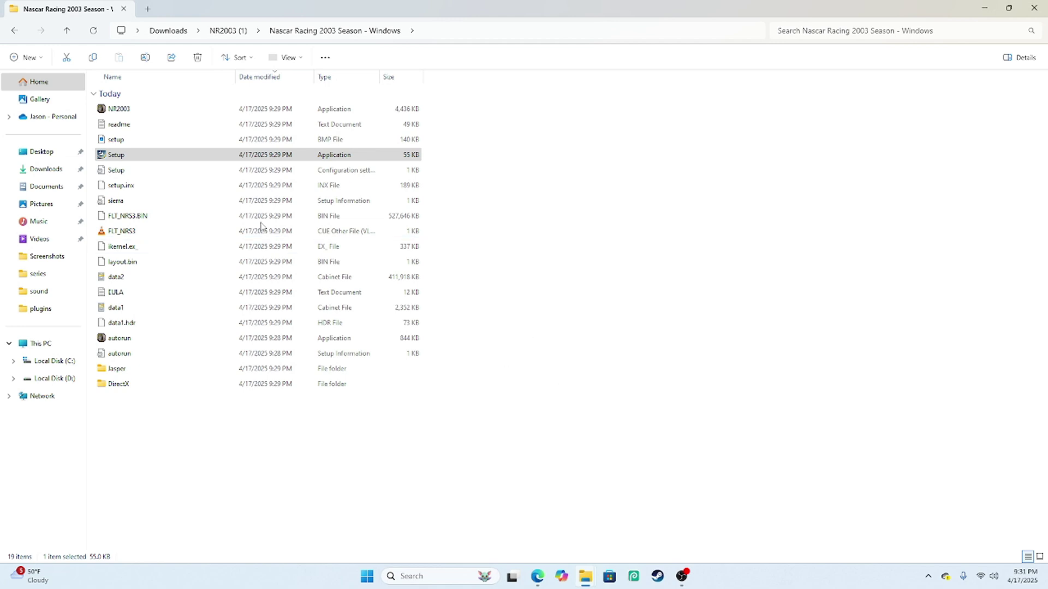
- Go back to NR2003 (1), open Patches, and run nr2003_update_en_1000_1201
{"action": "left_click", "coordinate": [13, 33]}
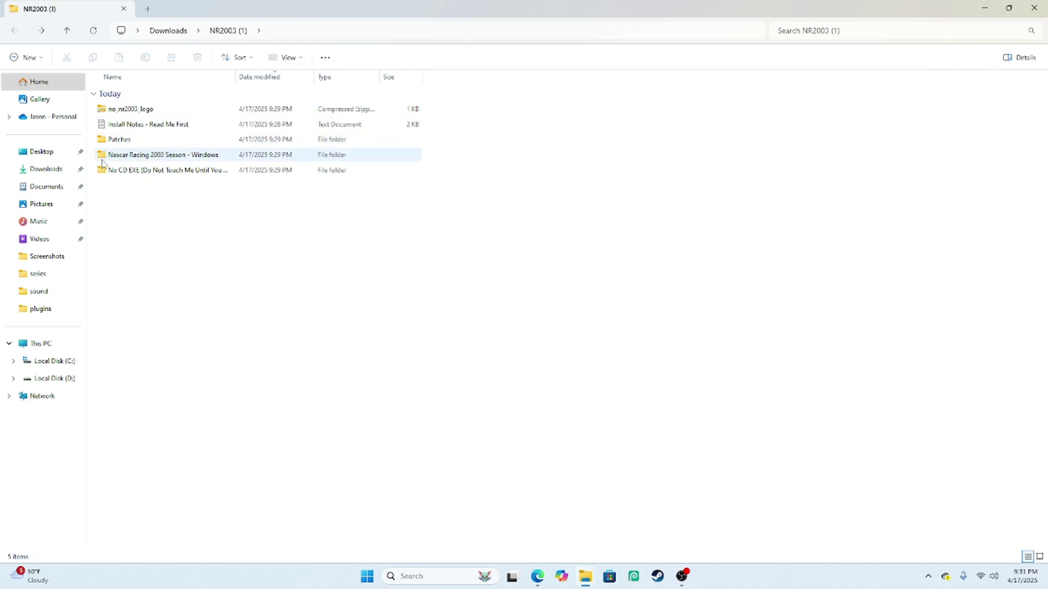
{"action": "double_click", "coordinate": [143, 142]}
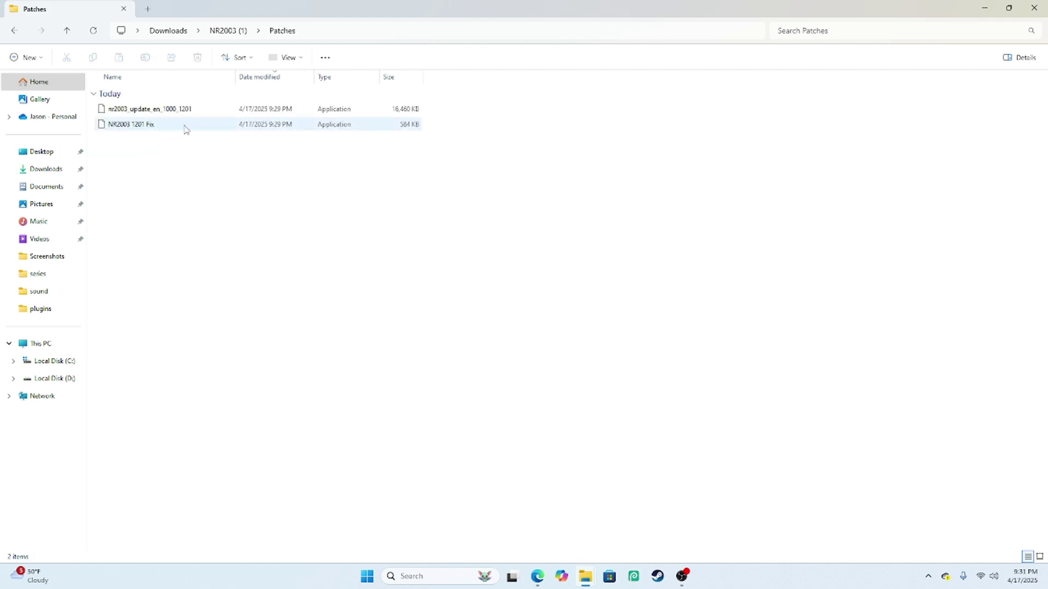
{"action": "double_click", "coordinate": [198, 112]}
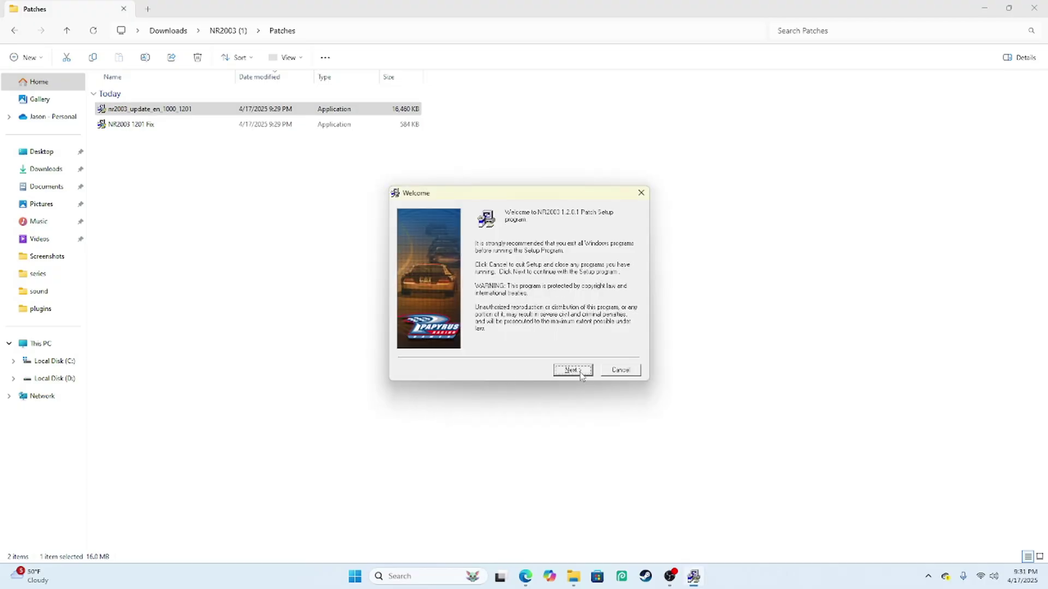
- Accept the NR2003 1.2.0.1 patch licence after reviewing its text
{"action": "left_click", "coordinate": [581, 375]}
{"action": "left_click", "coordinate": [529, 332]}
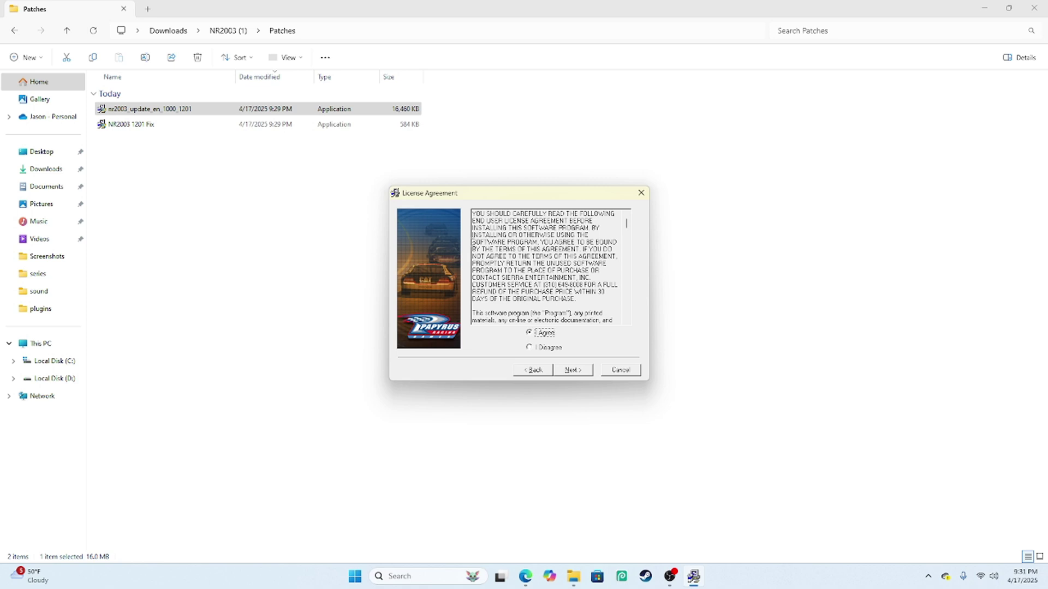
{"action": "left_click_drag", "start_coordinate": [481, 213], "coordinate": [564, 213]}
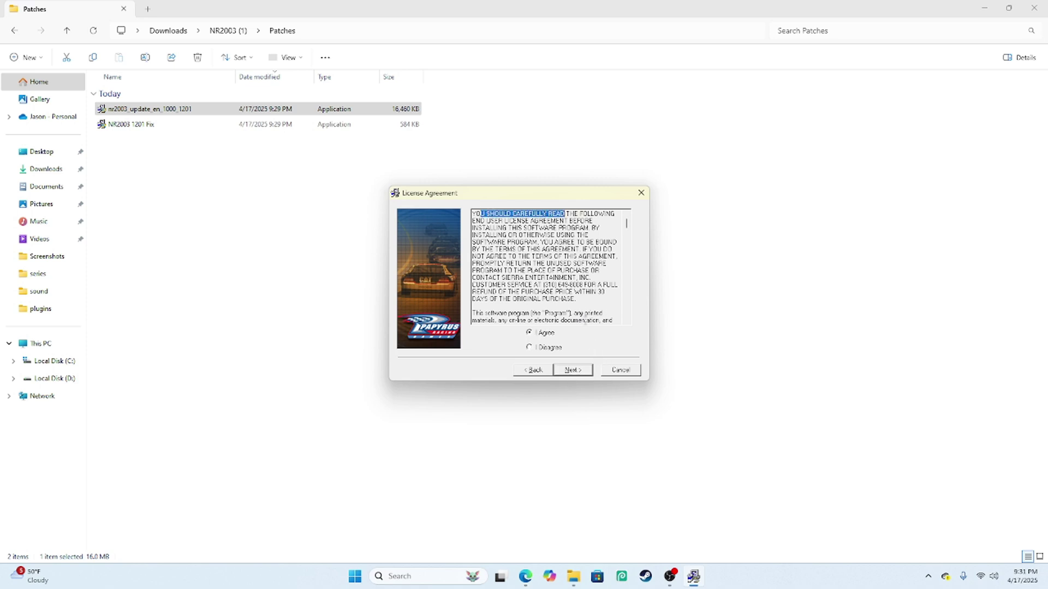
{"action": "left_click_drag", "start_coordinate": [584, 321], "coordinate": [607, 330]}
{"action": "left_click", "coordinate": [571, 255]}
{"action": "left_click_drag", "start_coordinate": [508, 234], "coordinate": [596, 234]}
{"action": "left_click", "coordinate": [601, 243]}
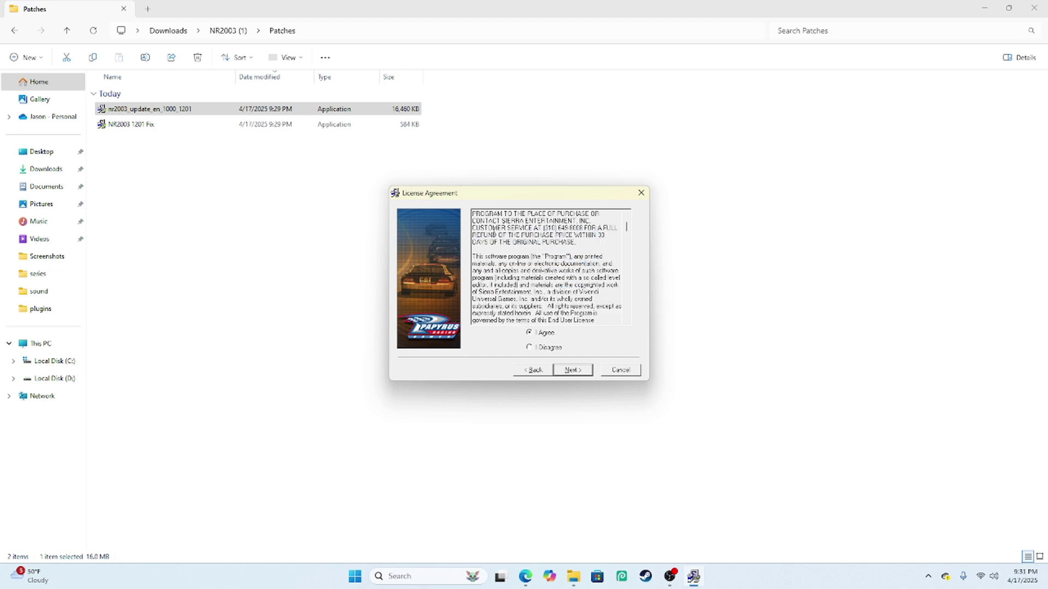
{"action": "scroll", "coordinate": [575, 235], "scroll_direction": "up", "scroll_amount": 1}
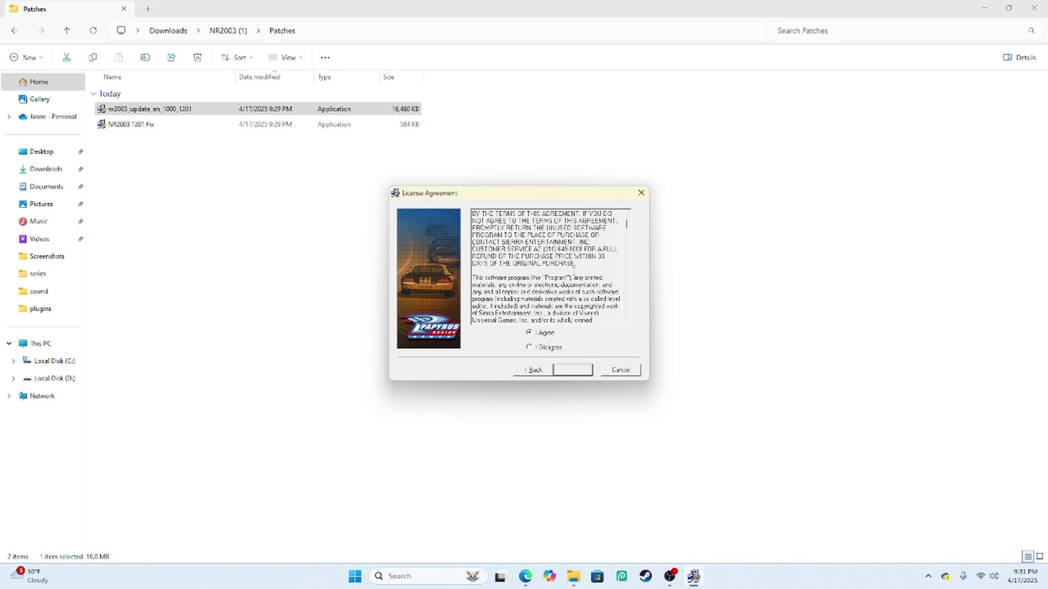
{"action": "scroll", "coordinate": [583, 258], "scroll_direction": "up", "scroll_amount": 2}
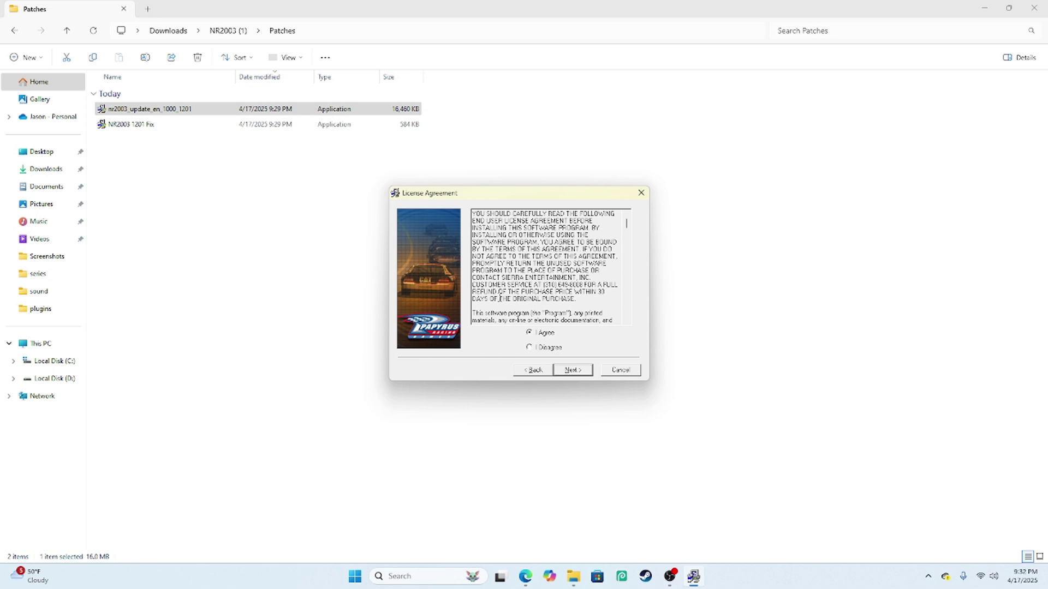
- Continue past Read Me, Warning and Destination pages, install the patch, and finish
{"action": "left_click", "coordinate": [573, 370]}
{"action": "left_click", "coordinate": [580, 370]}
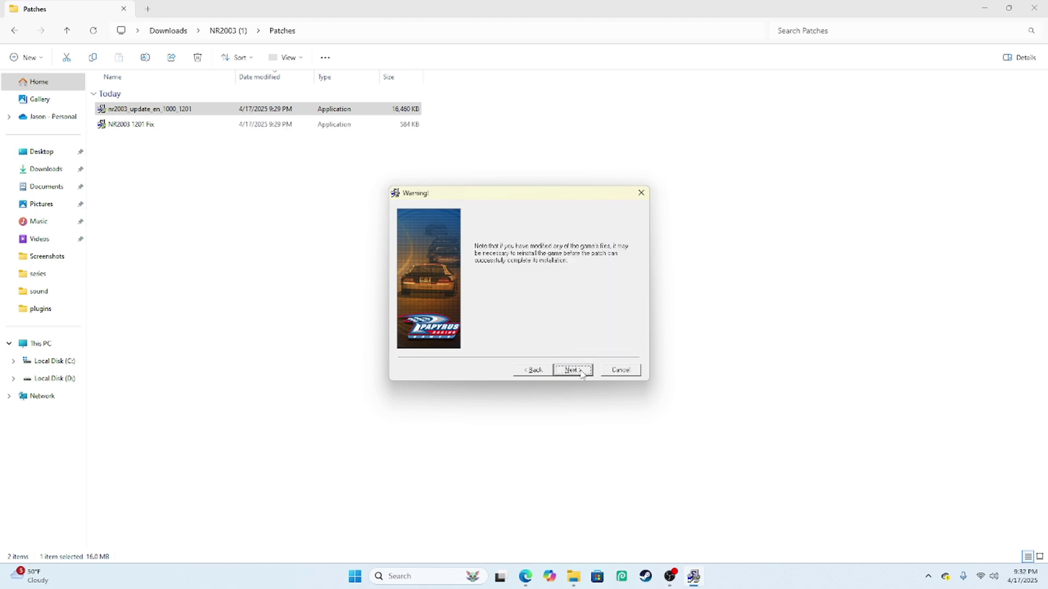
{"action": "left_click", "coordinate": [580, 371]}
{"action": "left_click", "coordinate": [588, 370]}
{"action": "left_click", "coordinate": [587, 370]}
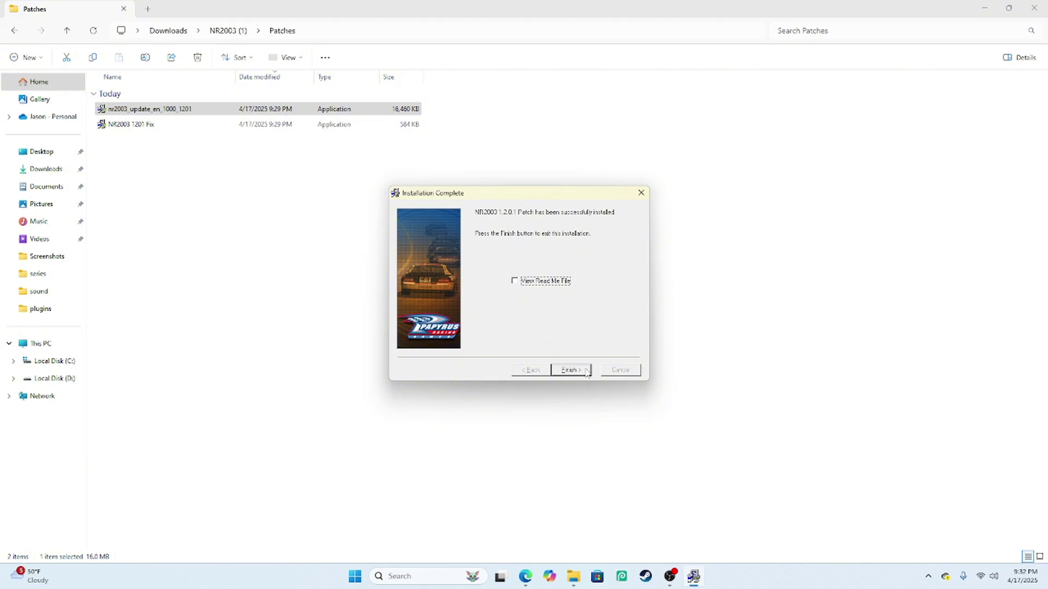
{"action": "left_click", "coordinate": [583, 371]}
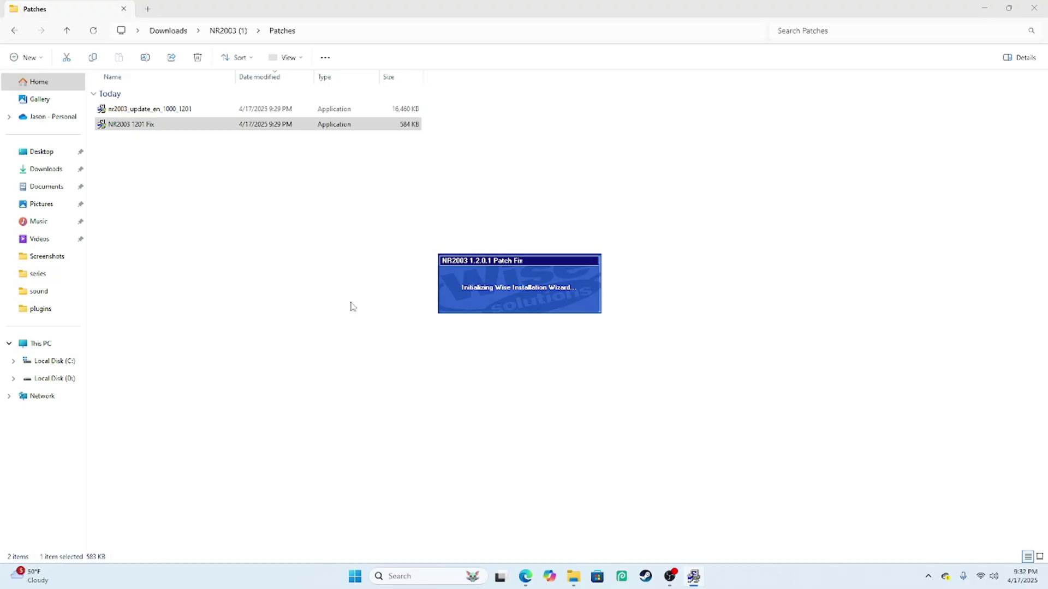
- Agree to the licence and install the Patch Fix to the default destination, then finish
{"action": "left_click", "coordinate": [566, 370]}
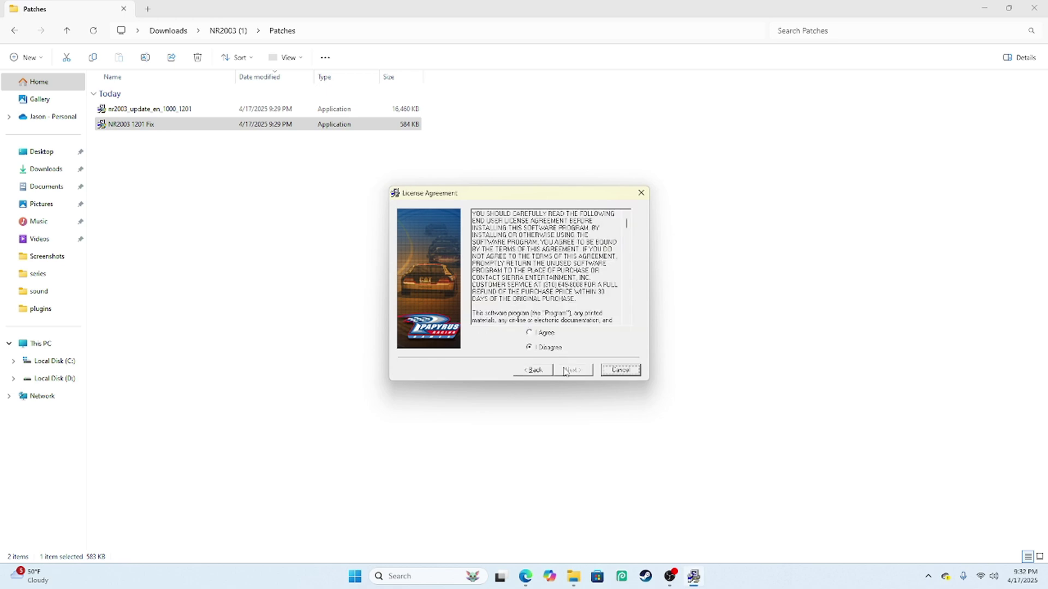
{"action": "left_click", "coordinate": [530, 333]}
{"action": "left_click", "coordinate": [568, 370]}
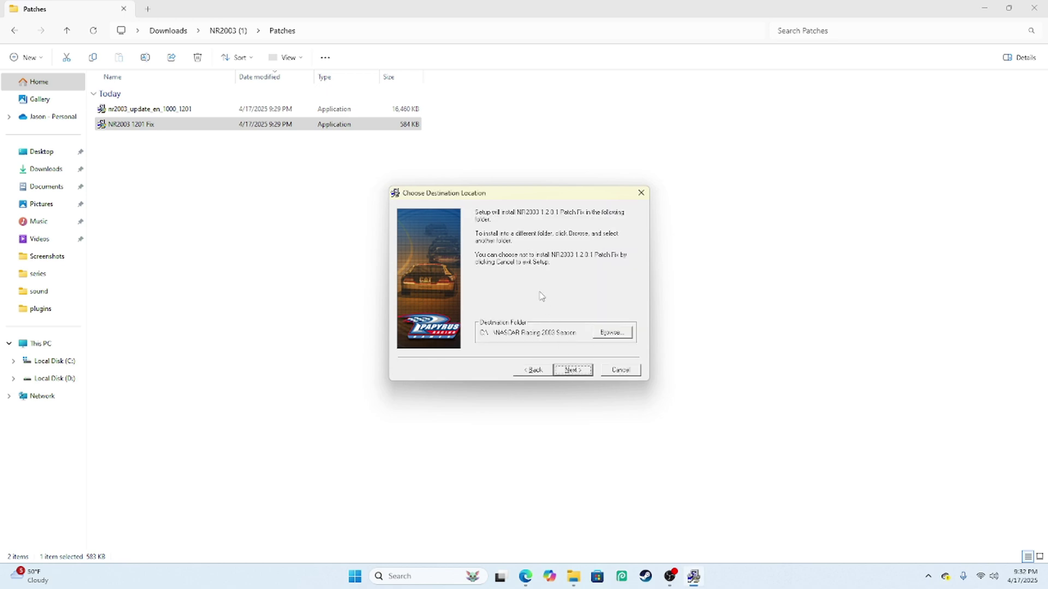
{"action": "left_click", "coordinate": [577, 375]}
{"action": "left_click", "coordinate": [574, 371]}
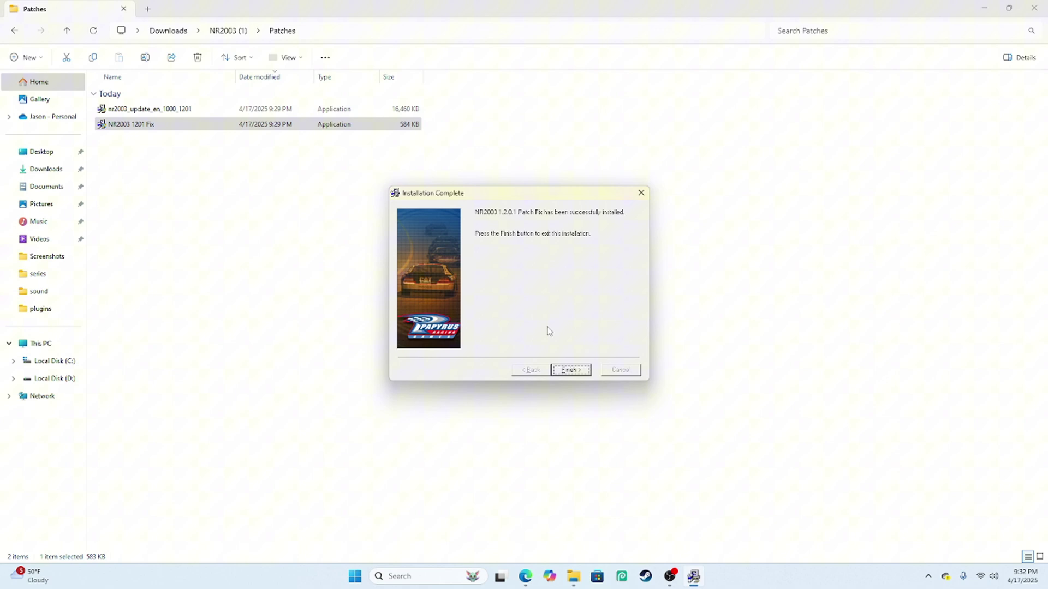
{"action": "left_click", "coordinate": [570, 370]}
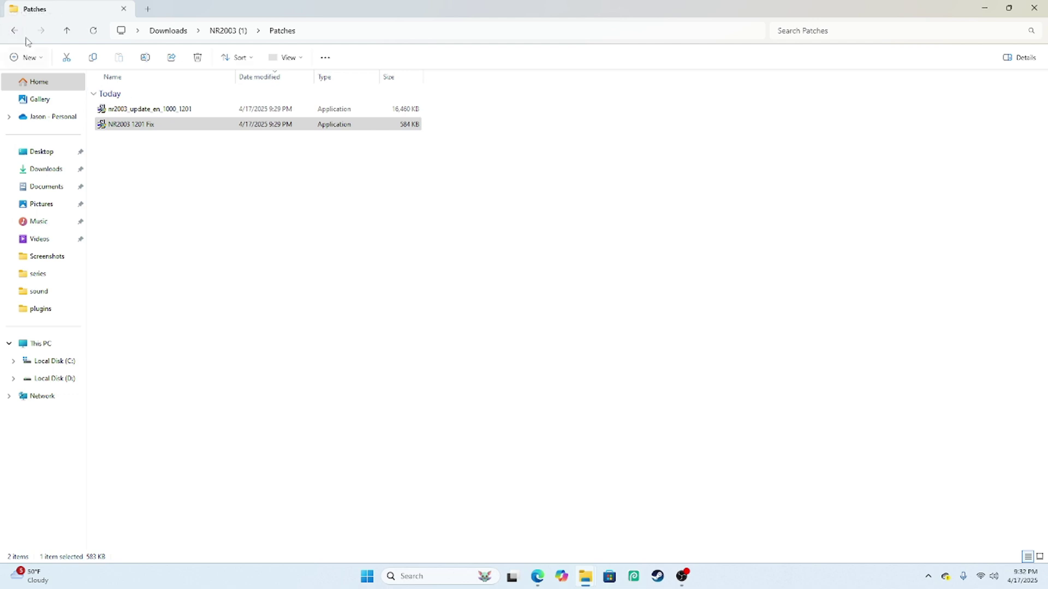
- Open the No CD EXE folder in NR2003 (1) and cut its NR2003 application
{"action": "left_click", "coordinate": [14, 30]}
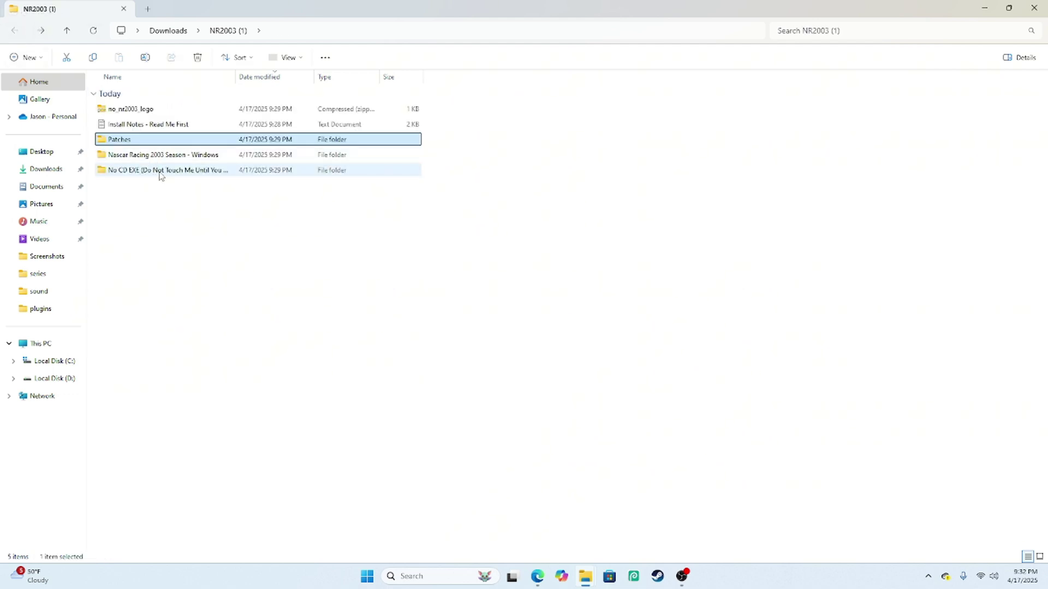
{"action": "double_click", "coordinate": [194, 173]}
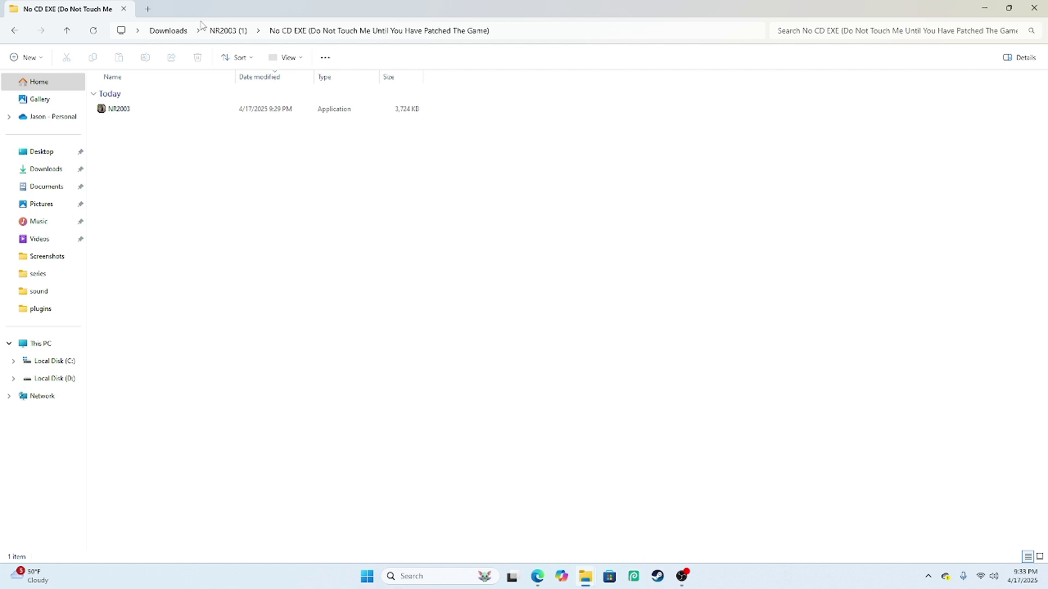
{"action": "left_click", "coordinate": [182, 113]}
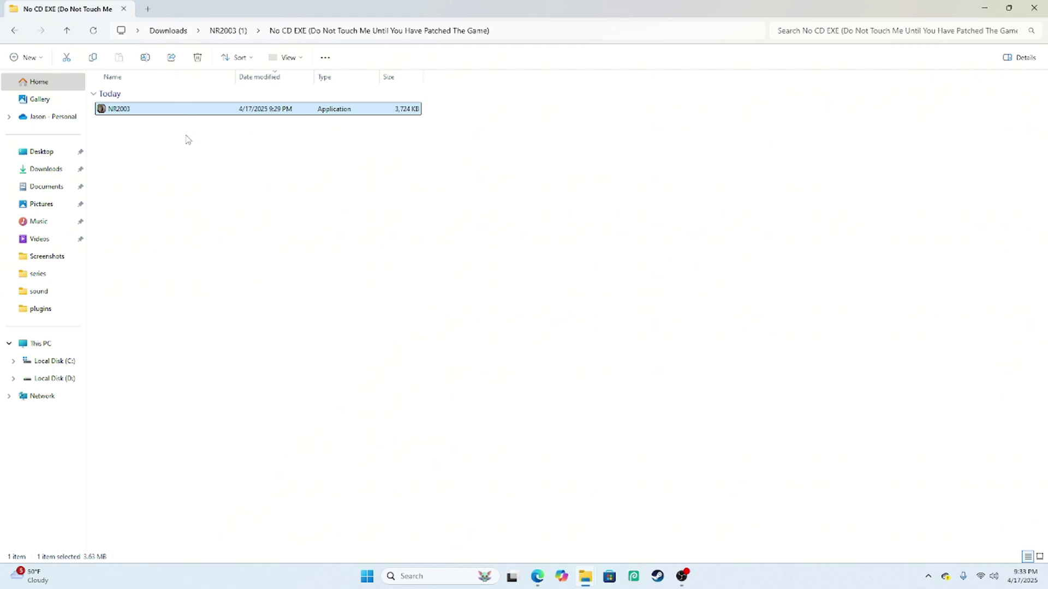
{"action": "right_click", "coordinate": [180, 110]}
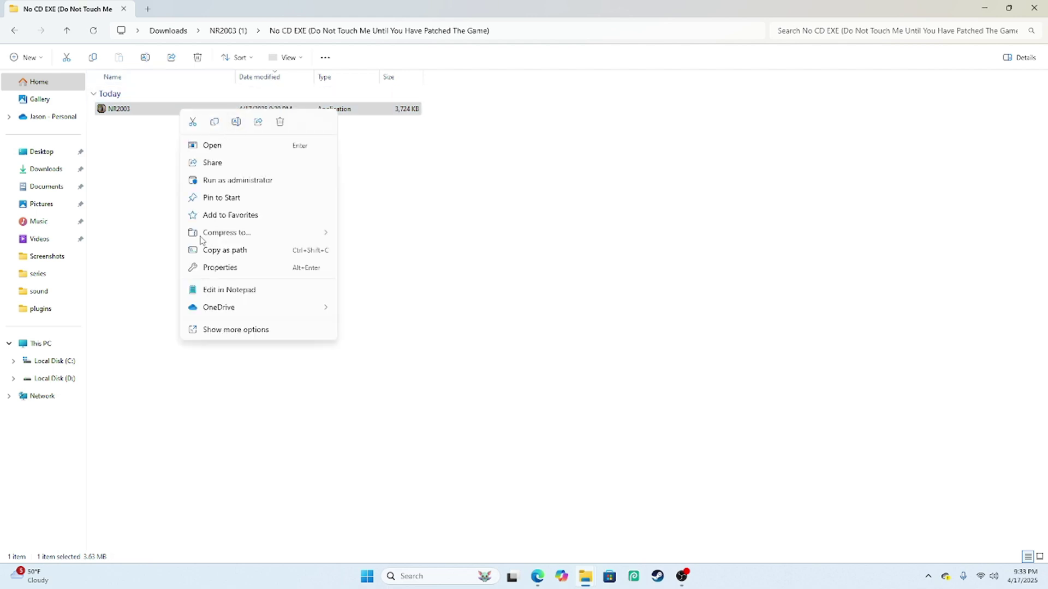
{"action": "left_click", "coordinate": [265, 330]}
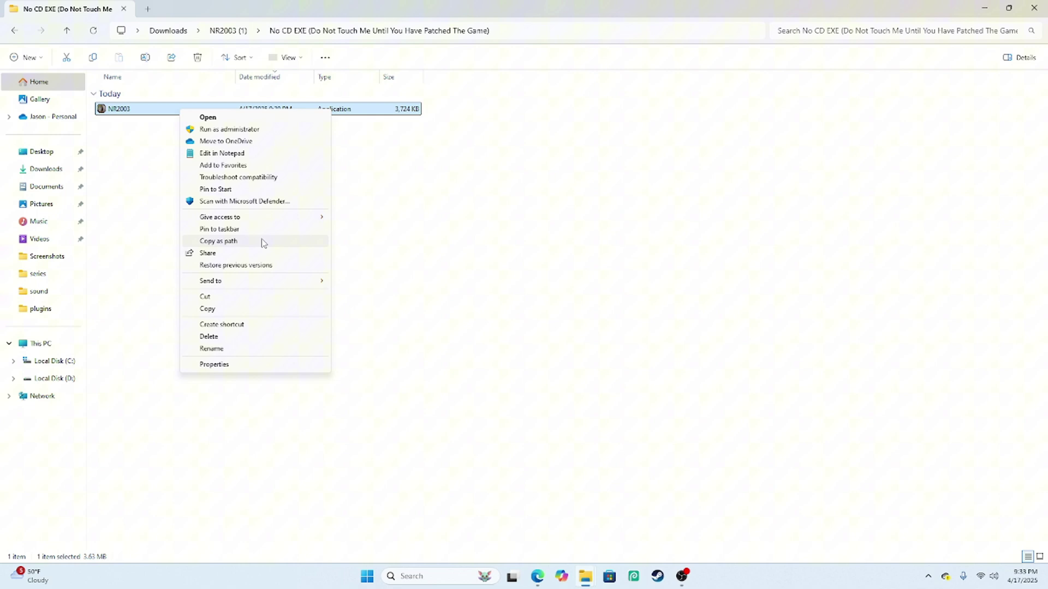
{"action": "left_click", "coordinate": [260, 298]}
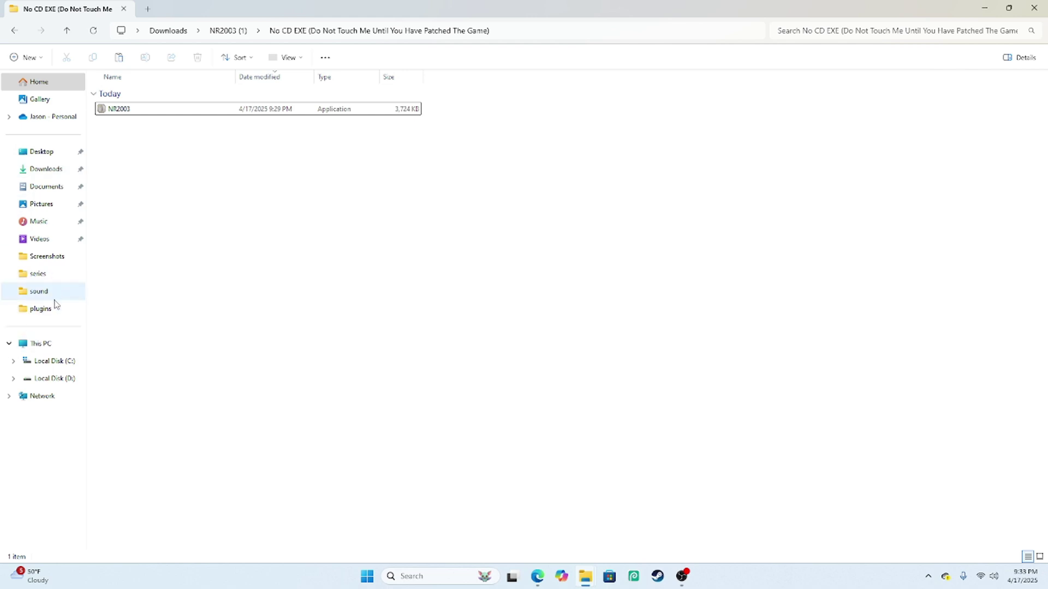
- Browse from This PC to C:\Papyrus\NASCAR Racing 2003 Season and look through its files
{"action": "left_click", "coordinate": [42, 347]}
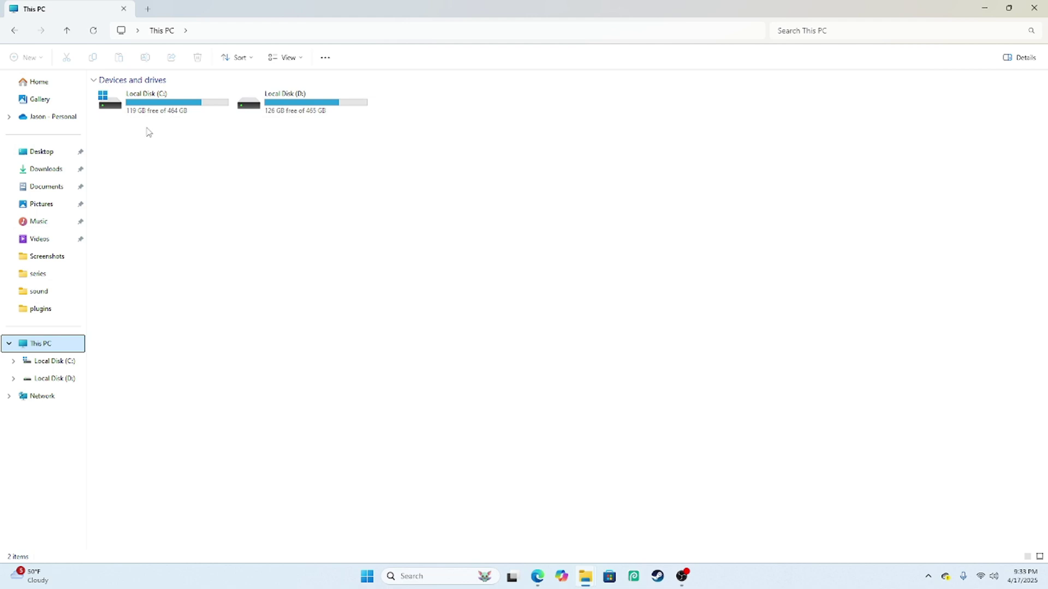
{"action": "double_click", "coordinate": [195, 104]}
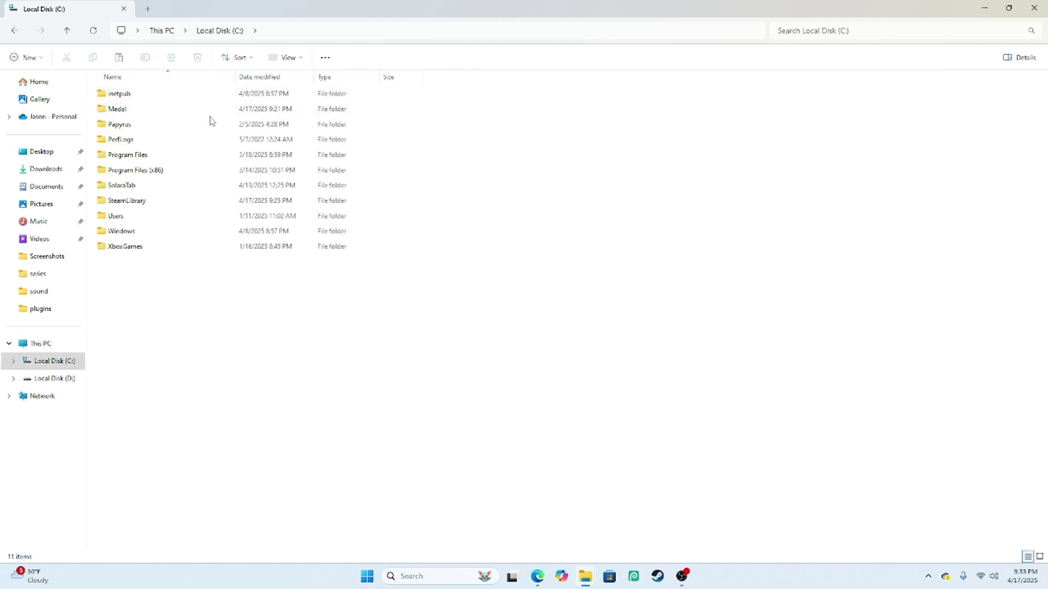
{"action": "double_click", "coordinate": [211, 128]}
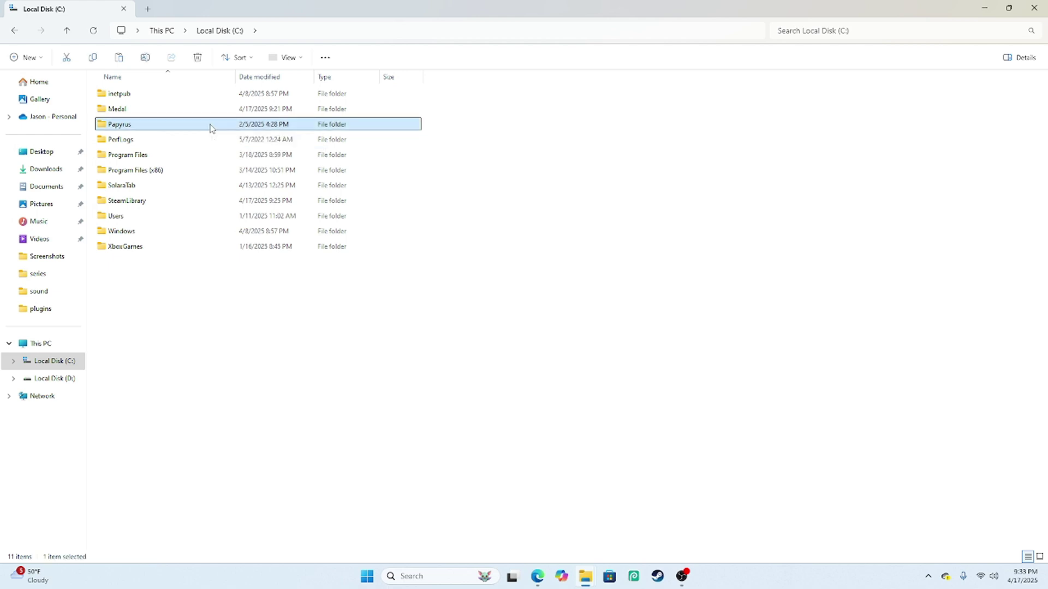
{"action": "double_click", "coordinate": [176, 100]}
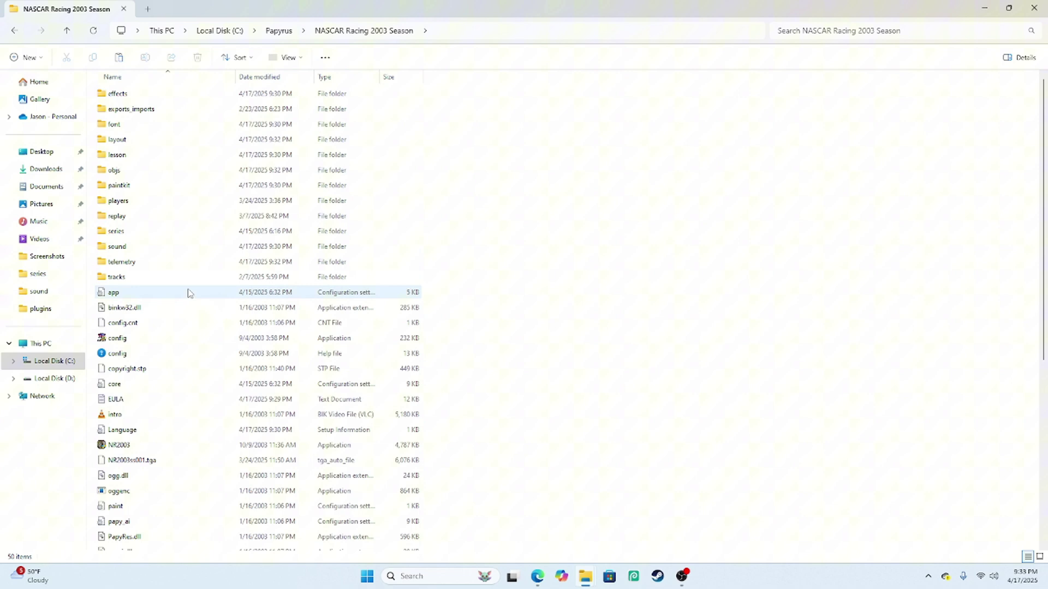
{"action": "scroll", "coordinate": [172, 294], "scroll_direction": "down", "scroll_amount": 3}
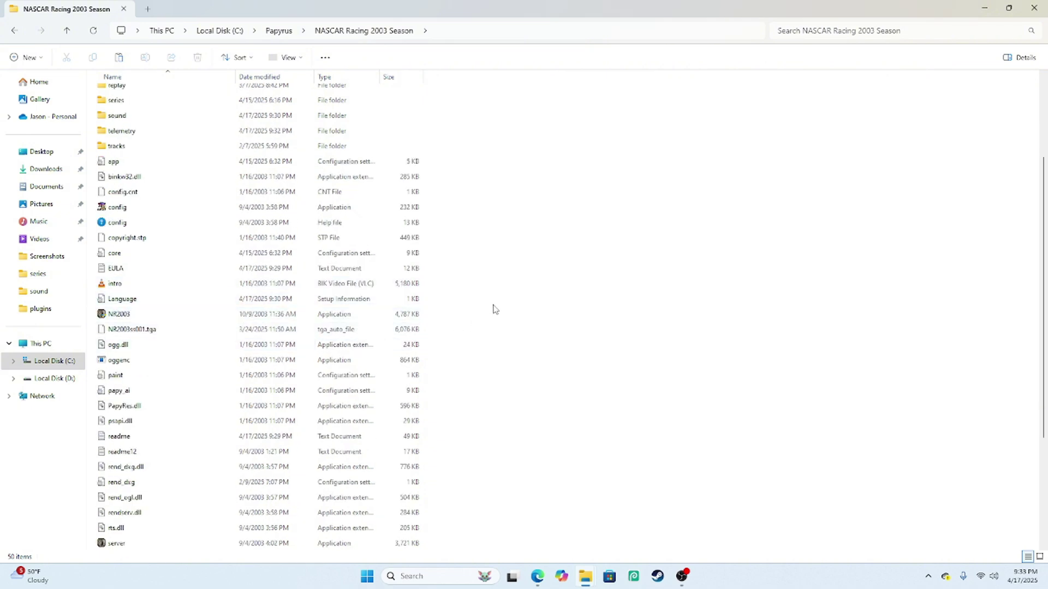
- Paste the no-CD NR2003.exe into the game folder, replacing the existing file
{"action": "key", "text": "ctrl+v"}
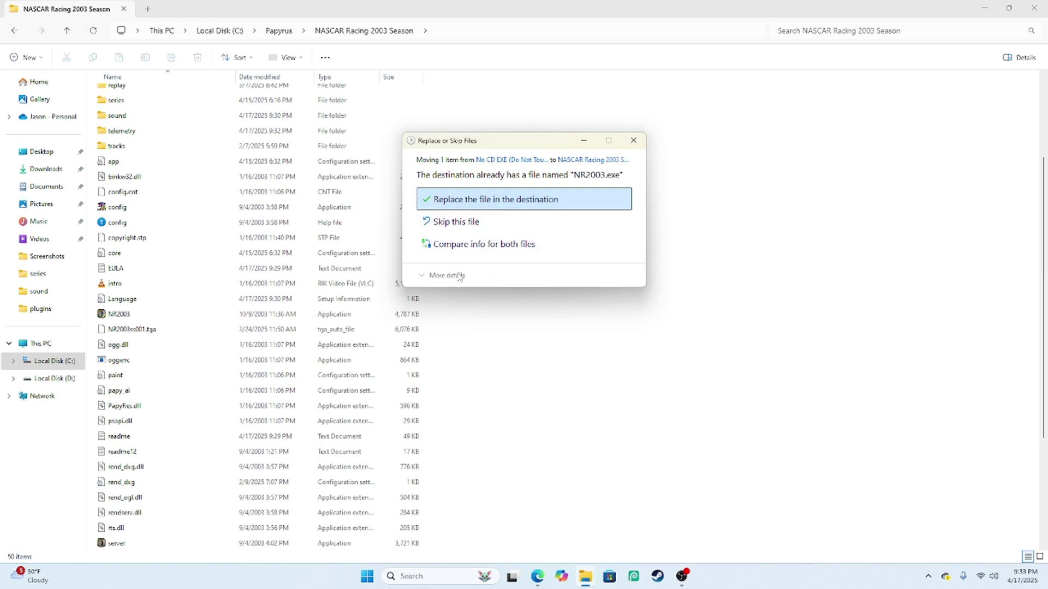
{"action": "left_click", "coordinate": [494, 203]}
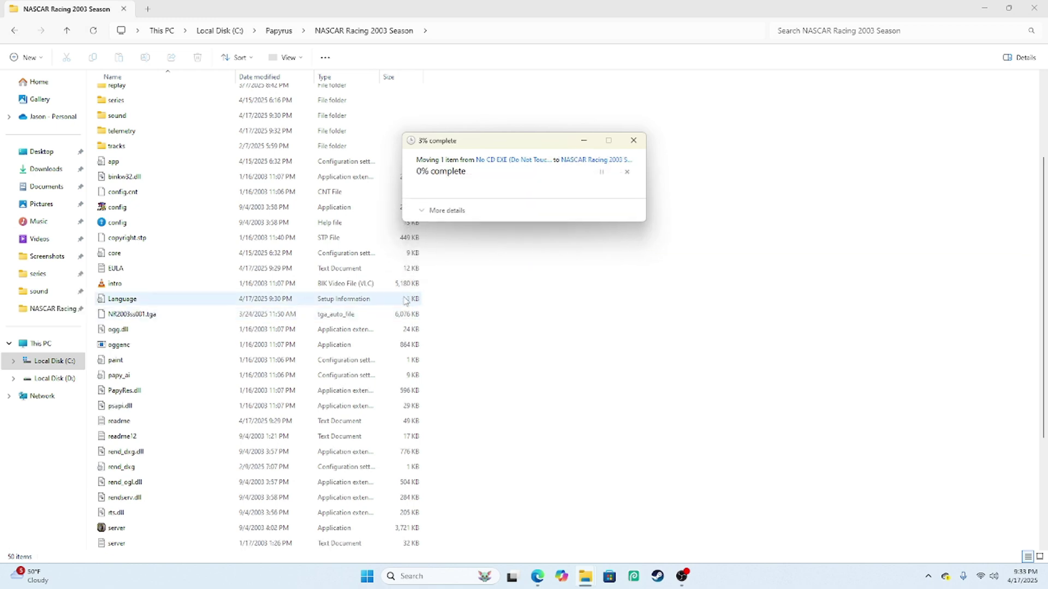
{"action": "right_click", "coordinate": [507, 302]}
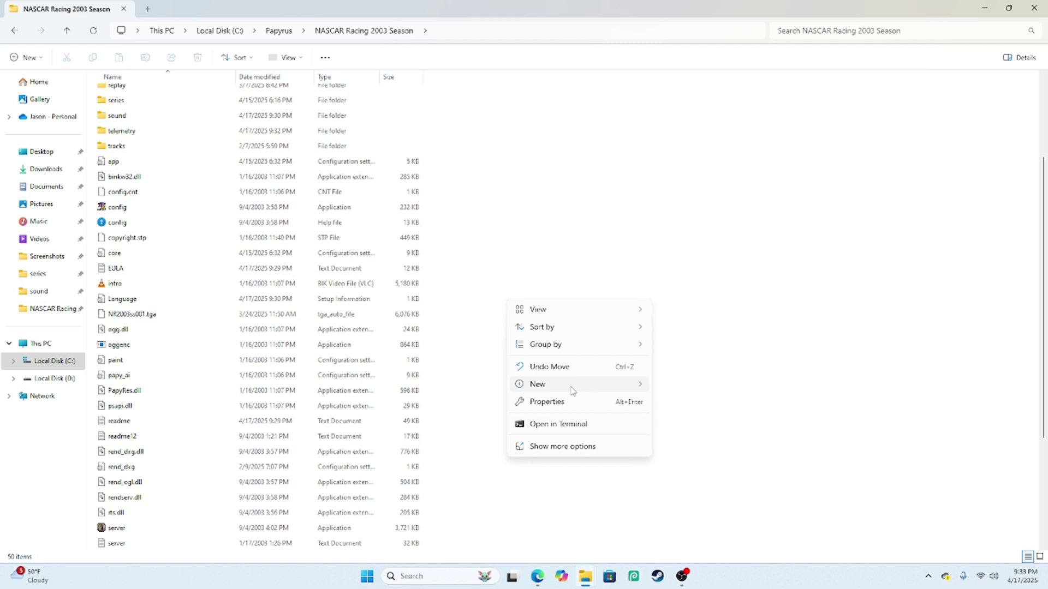
{"action": "left_click", "coordinate": [603, 446]}
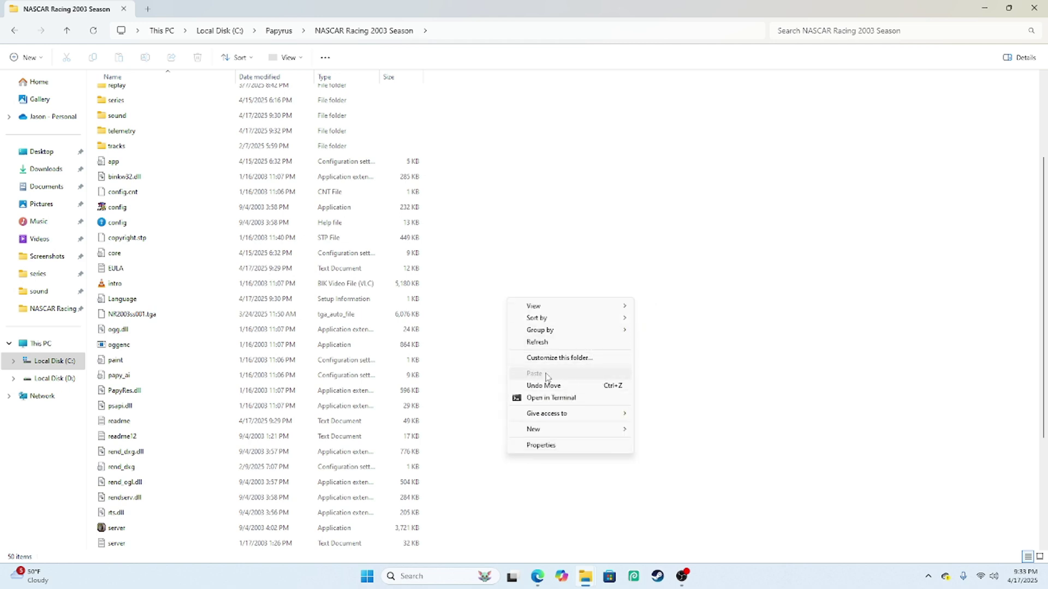
{"action": "left_click", "coordinate": [763, 312]}
- Launch the game's config application from the install folder
{"action": "scroll", "coordinate": [555, 249], "scroll_direction": "up", "scroll_amount": 3}
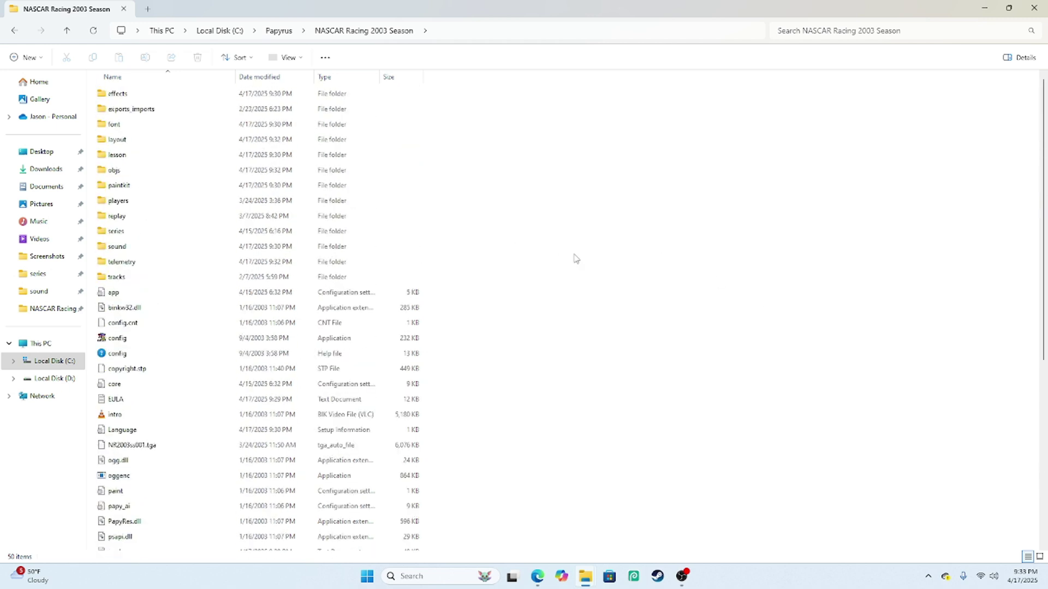
{"action": "scroll", "coordinate": [355, 245], "scroll_direction": "down", "scroll_amount": 5}
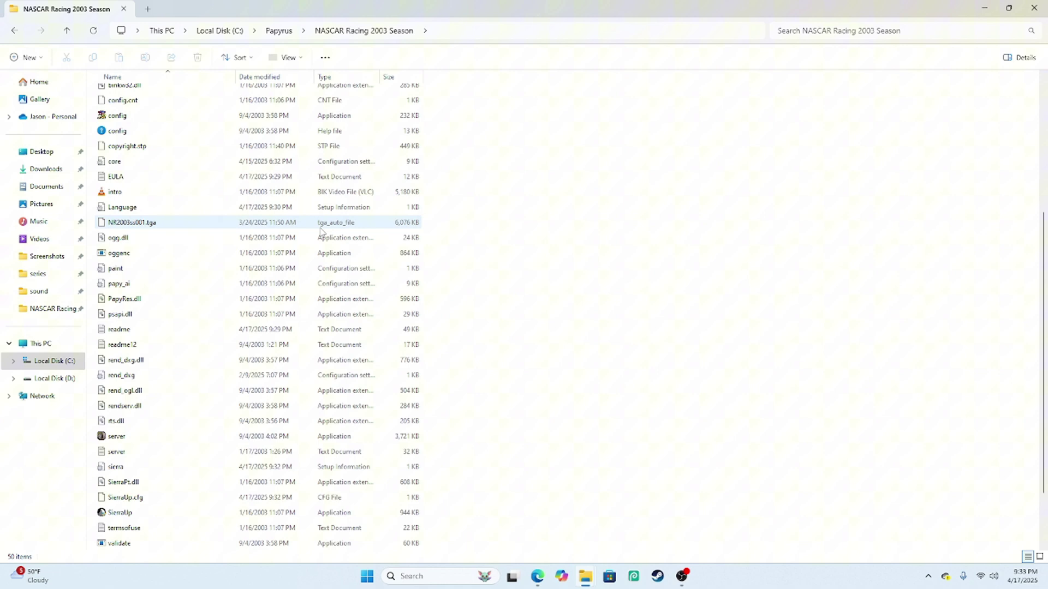
{"action": "scroll", "coordinate": [218, 325], "scroll_direction": "down", "scroll_amount": 3}
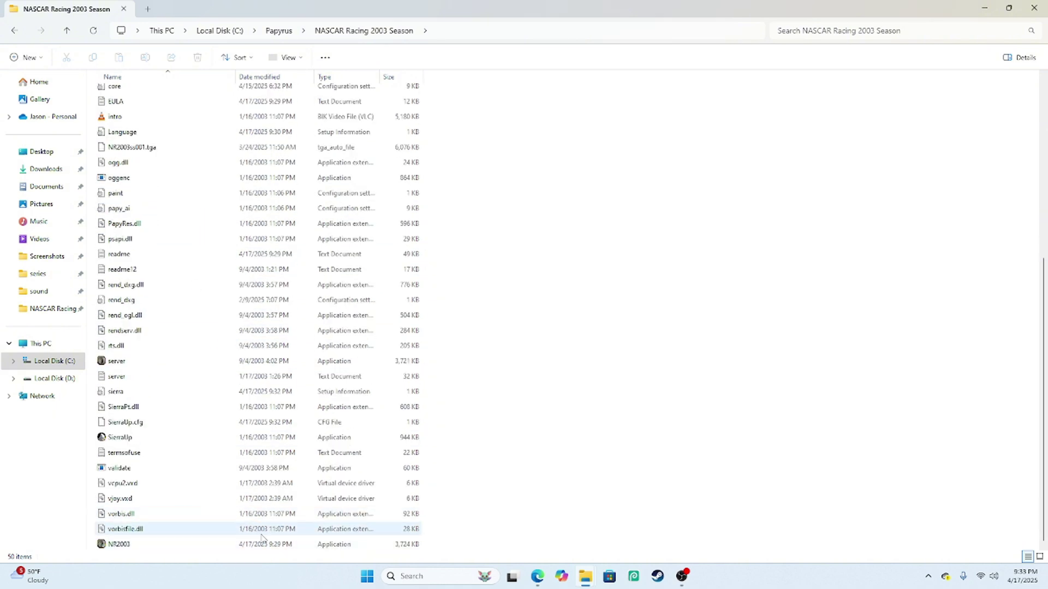
{"action": "scroll", "coordinate": [181, 379], "scroll_direction": "up", "scroll_amount": 4}
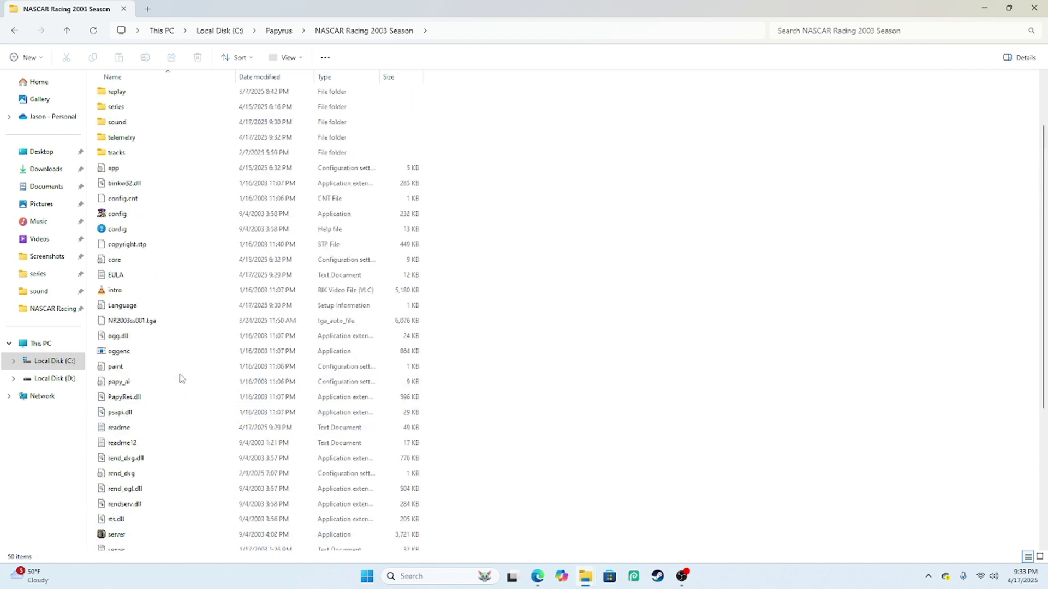
{"action": "scroll", "coordinate": [185, 371], "scroll_direction": "up", "scroll_amount": 2}
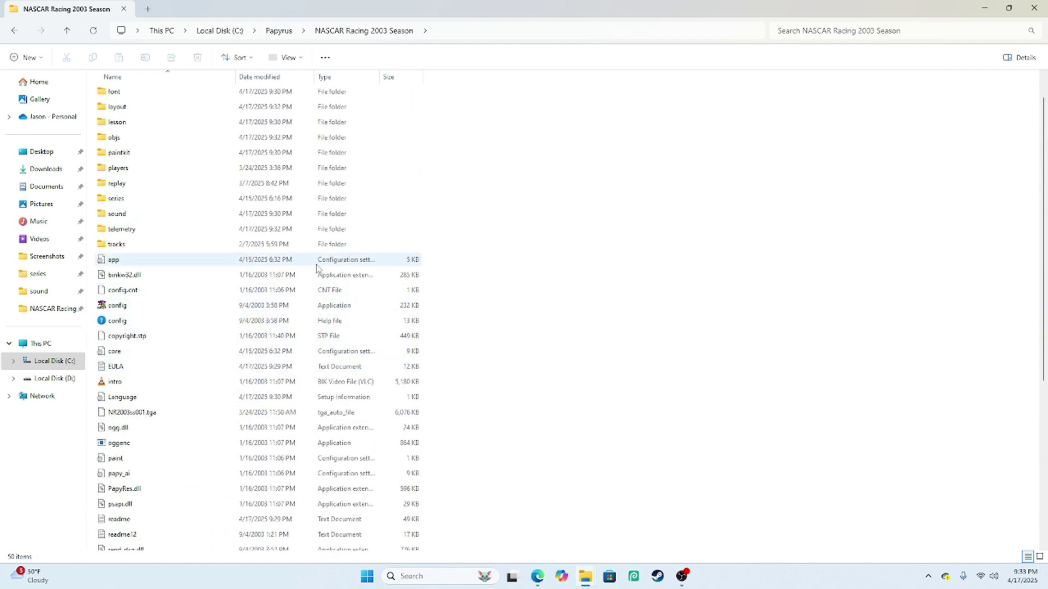
{"action": "scroll", "coordinate": [216, 223], "scroll_direction": "down", "scroll_amount": 2}
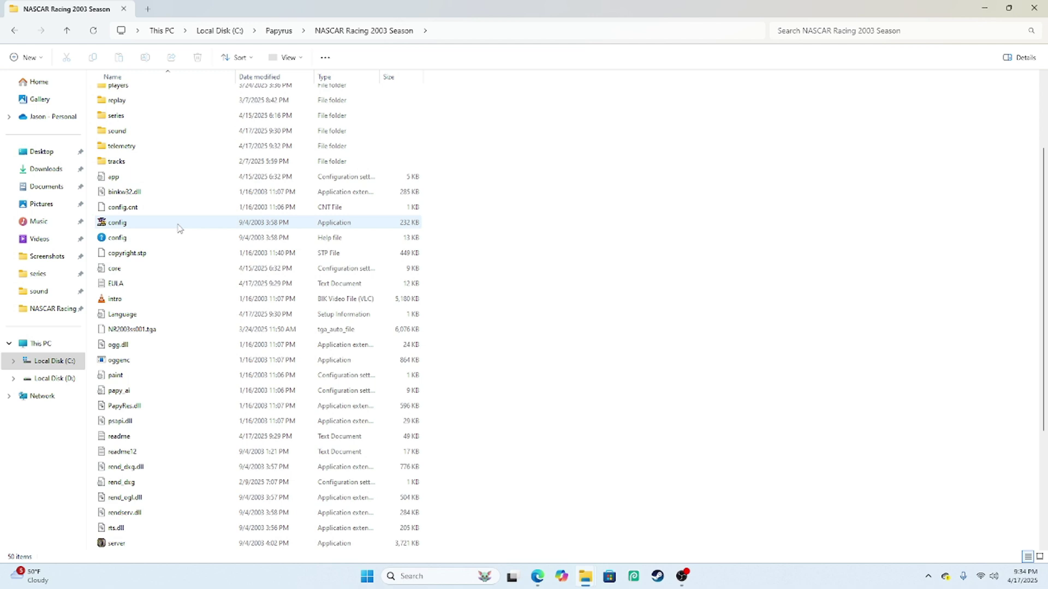
{"action": "double_click", "coordinate": [155, 224]}
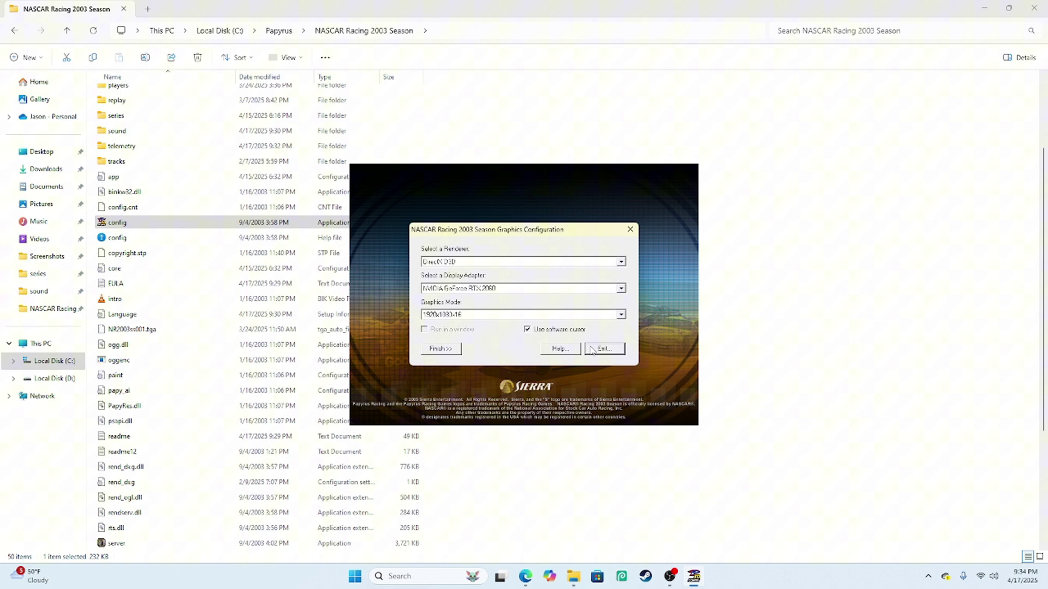
- Finish the Graphics Configuration dialog with the RTX 2060 adapter
{"action": "left_click", "coordinate": [445, 351]}
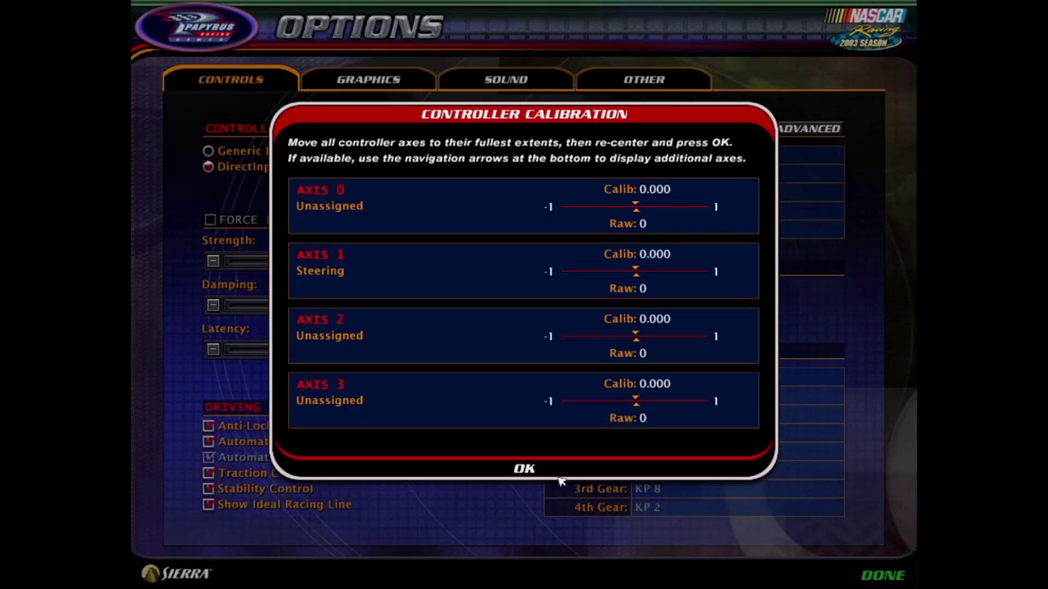
- Close controller calibration and dismiss the 'All controls must be assigned' warnings
{"action": "left_click", "coordinate": [530, 470]}
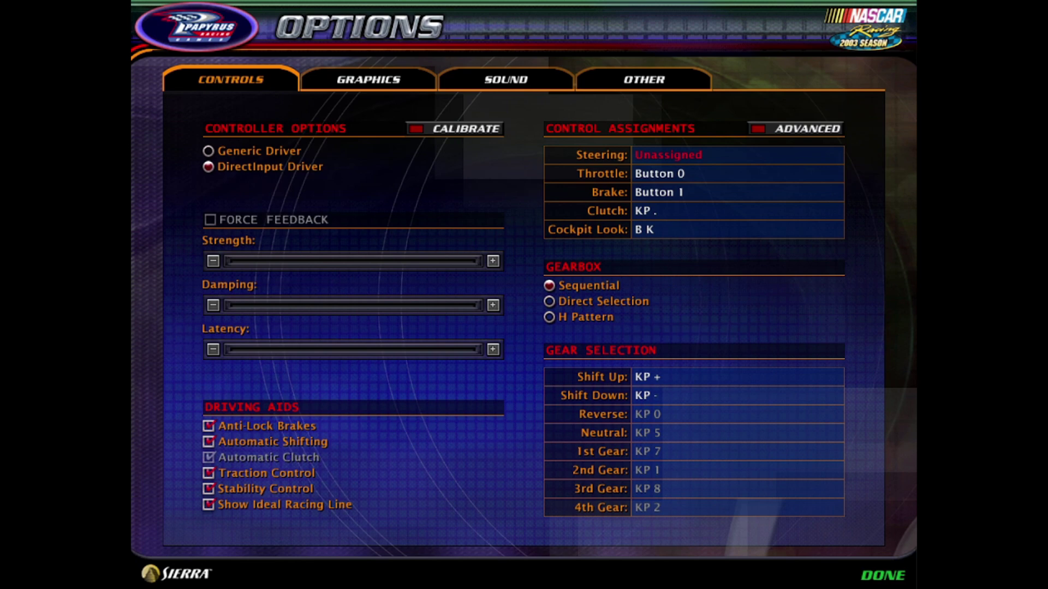
{"action": "left_click", "coordinate": [883, 577]}
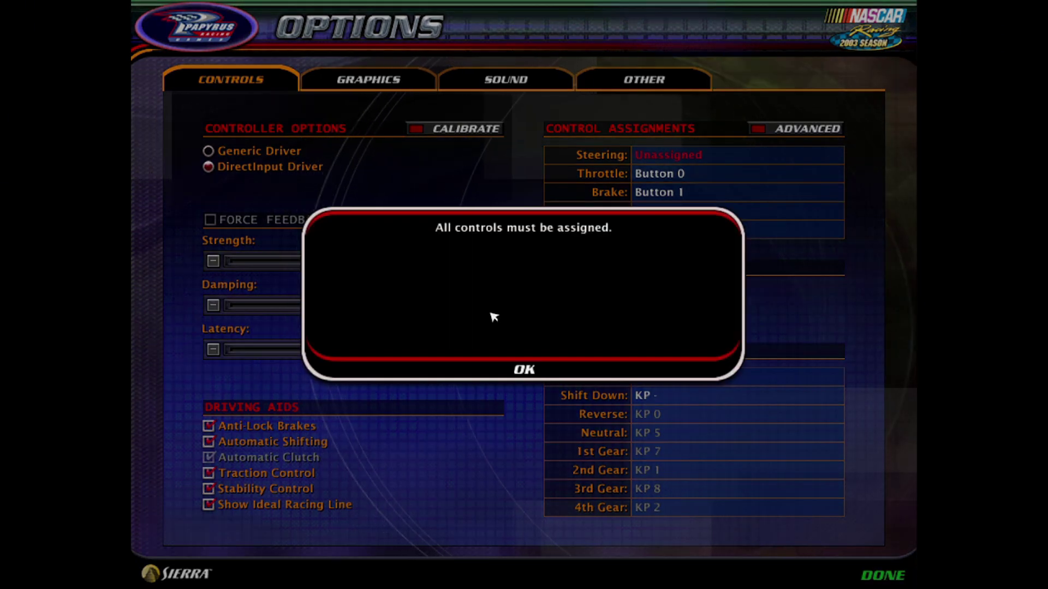
{"action": "left_click", "coordinate": [529, 371]}
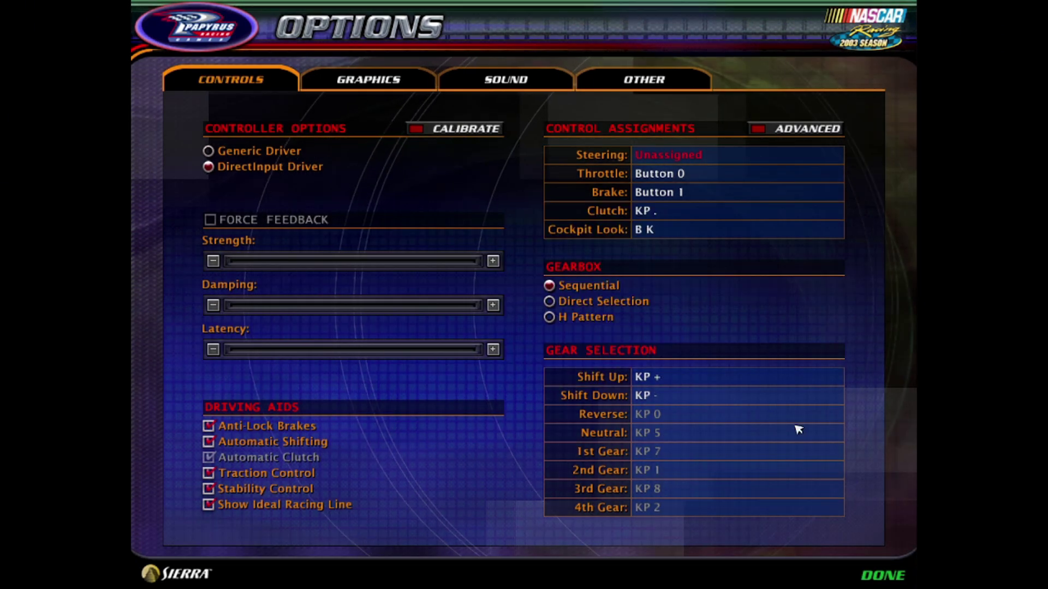
{"action": "left_click", "coordinate": [884, 575]}
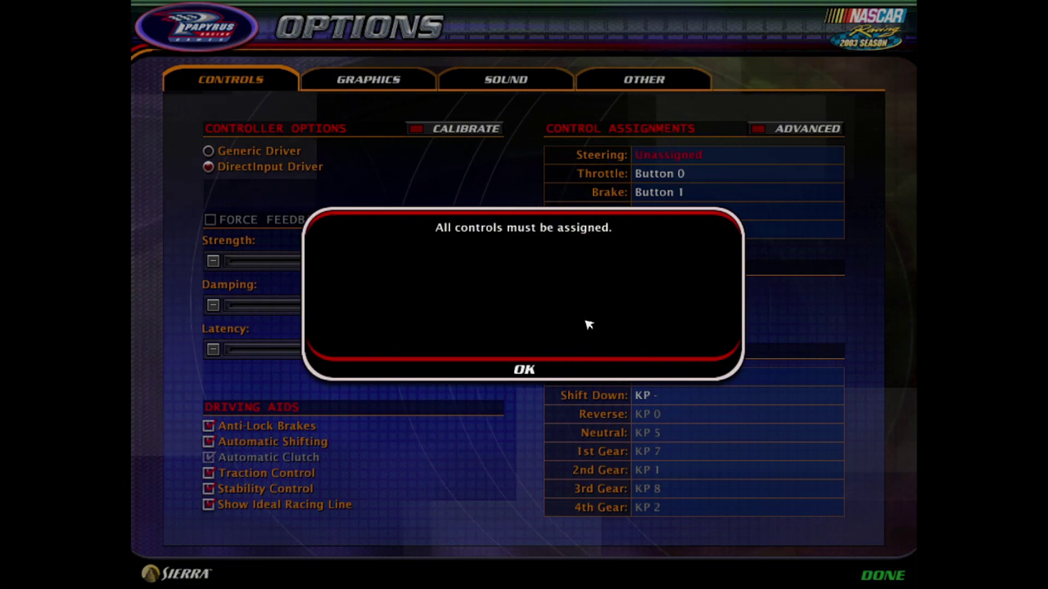
{"action": "left_click", "coordinate": [533, 370]}
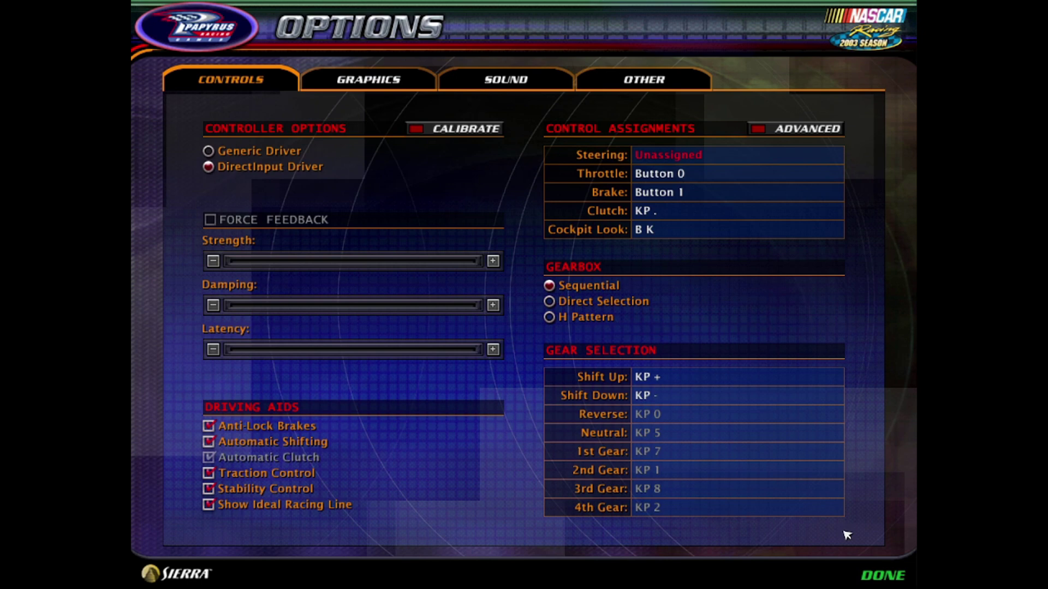
{"action": "left_click", "coordinate": [786, 129]}
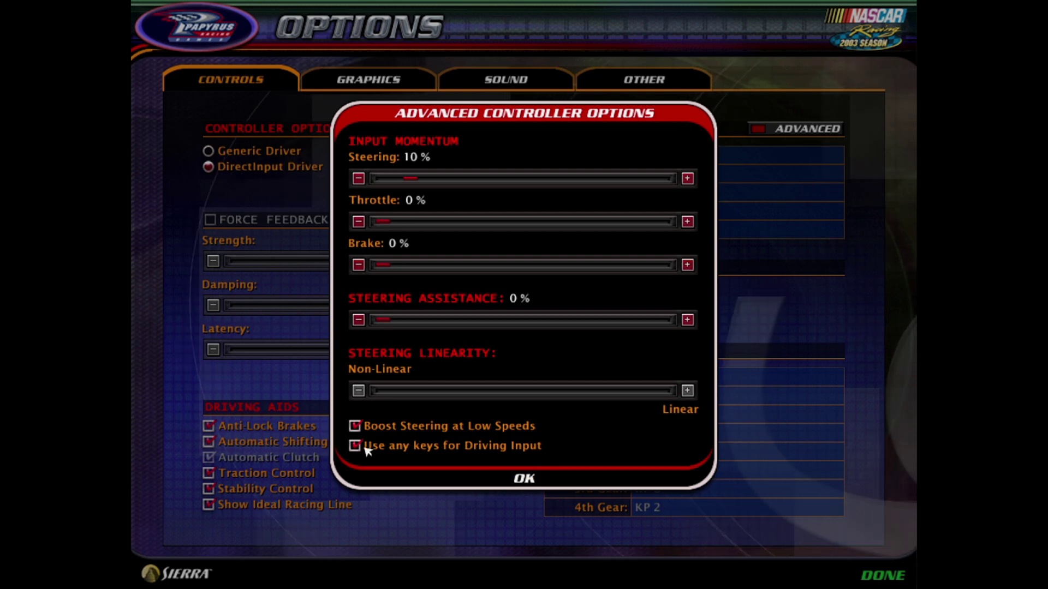
{"action": "left_click", "coordinate": [533, 480]}
- Assign steering to A and D, then return to the main menu
{"action": "left_click", "coordinate": [692, 156]}
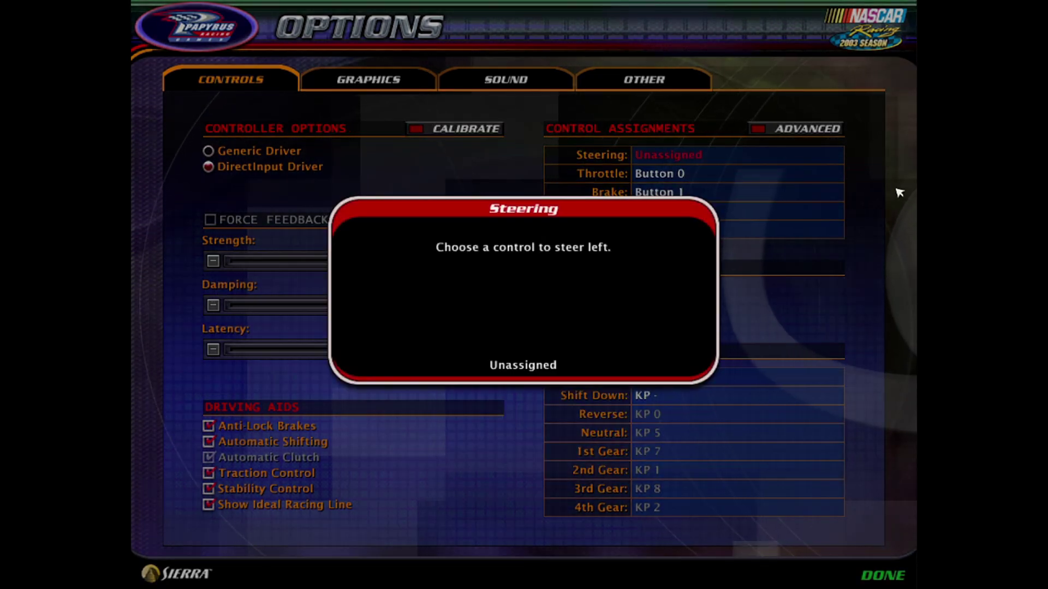
{"action": "key", "text": "a"}
{"action": "key", "text": "d"}
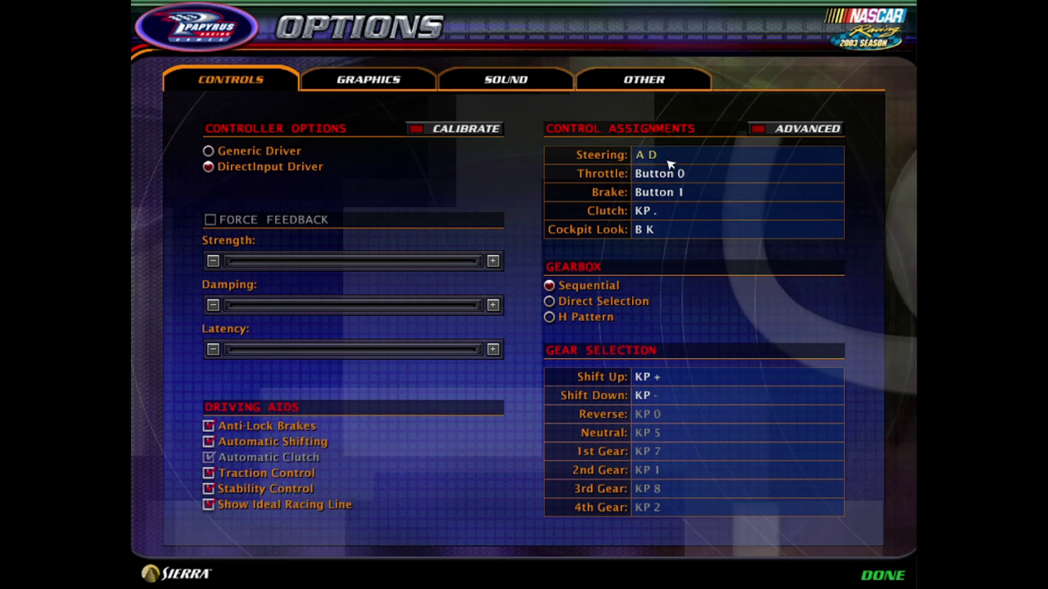
{"action": "left_click", "coordinate": [895, 577]}
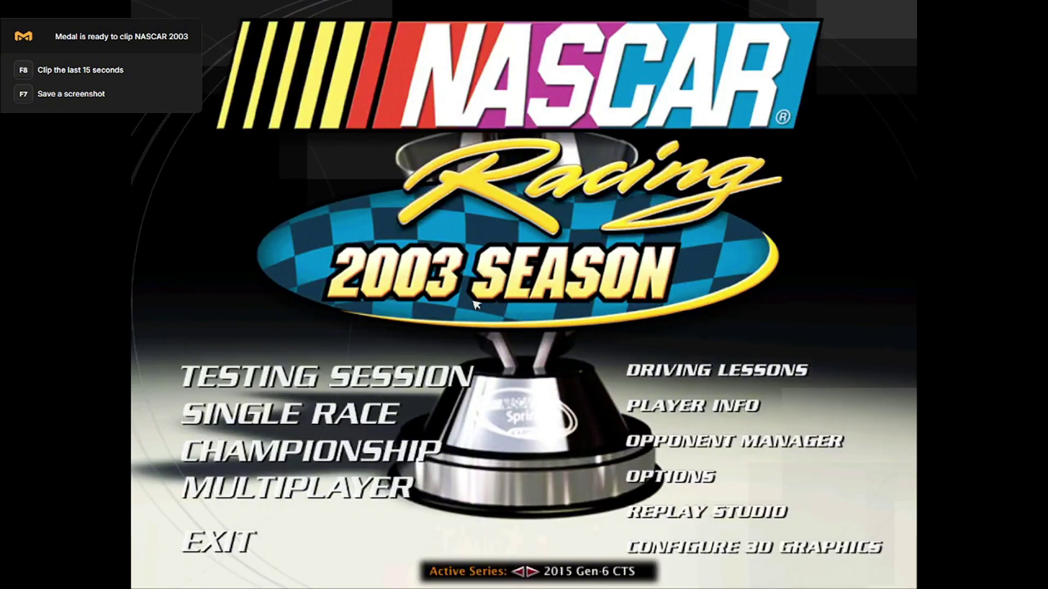
- Pick Single Race as the active series with Daytona as the track, and continue
{"action": "left_click", "coordinate": [518, 574]}
{"action": "left_click", "coordinate": [518, 574]}
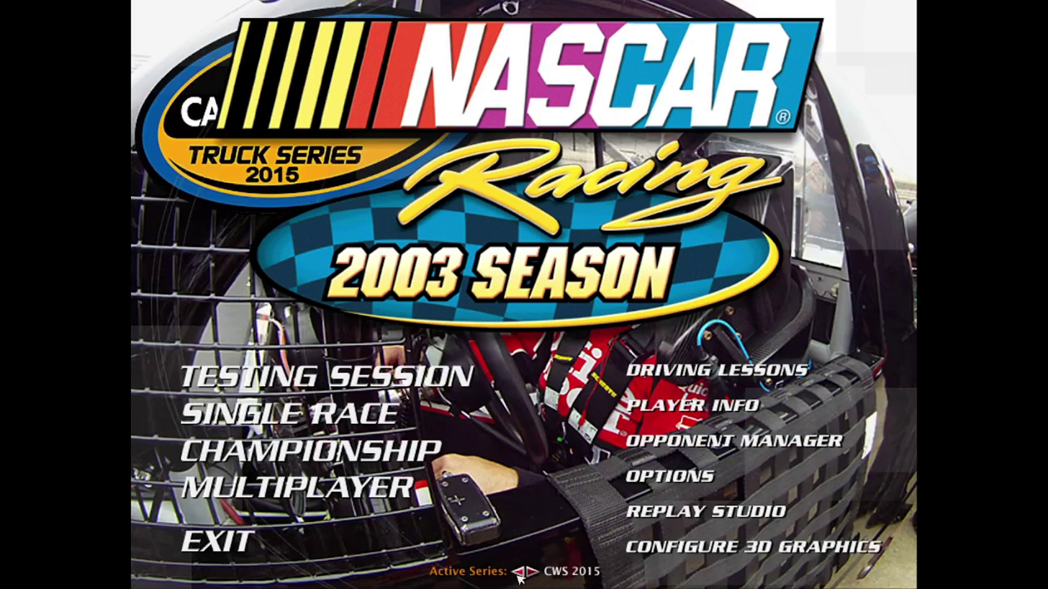
{"action": "left_click", "coordinate": [518, 574]}
{"action": "left_click", "coordinate": [518, 574]}
{"action": "left_click", "coordinate": [534, 573]}
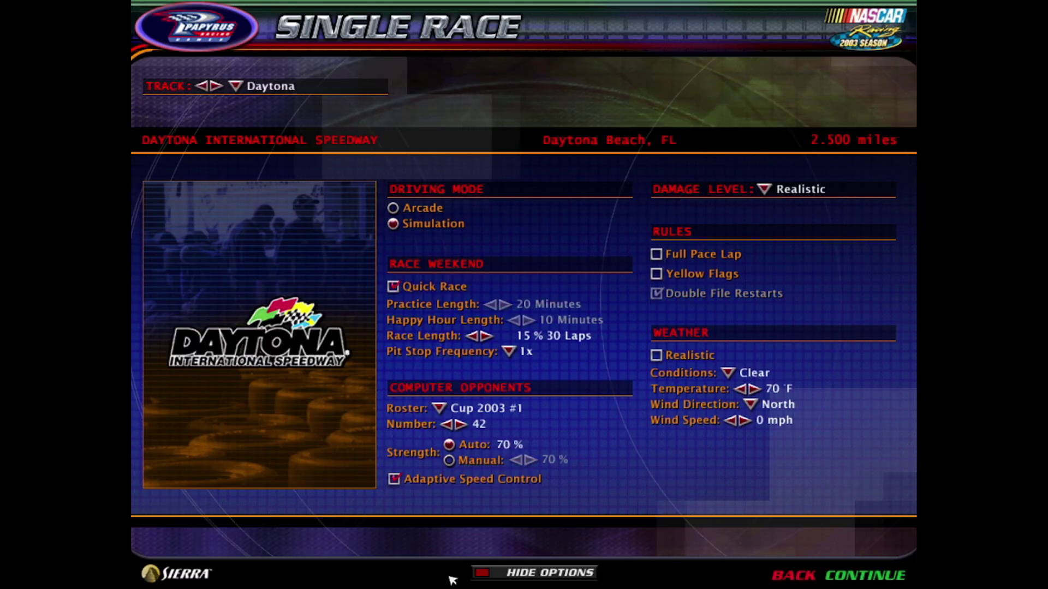
{"action": "left_click", "coordinate": [511, 580]}
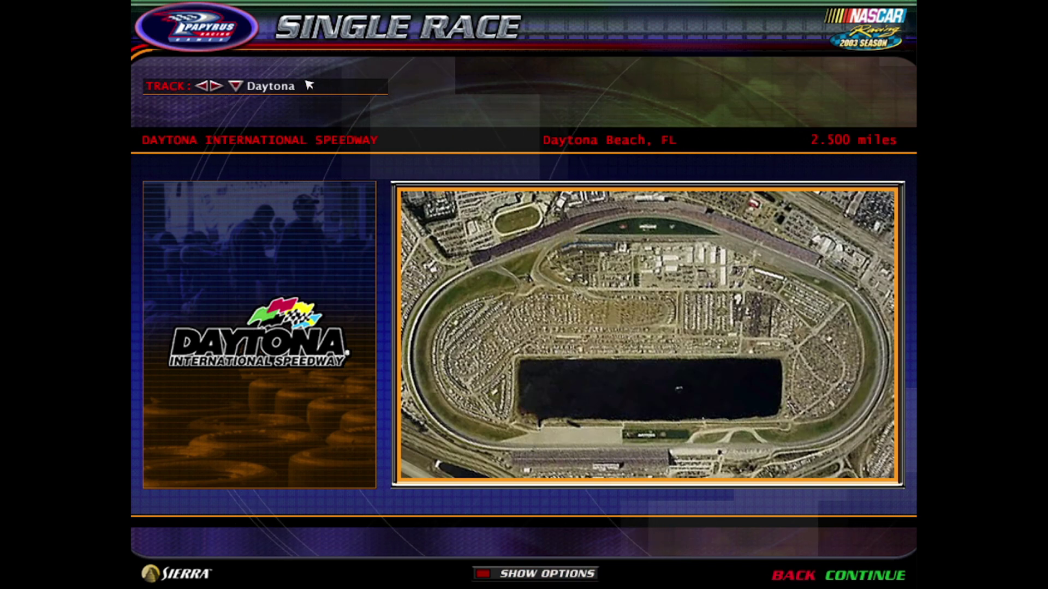
{"action": "left_click", "coordinate": [236, 88]}
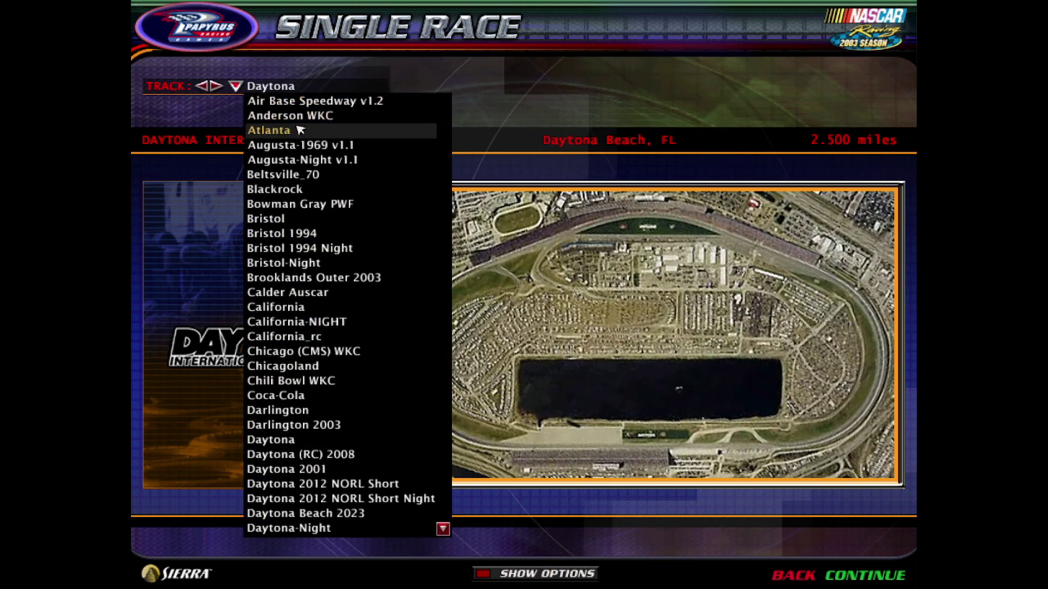
{"action": "scroll", "coordinate": [370, 243], "scroll_direction": "down", "scroll_amount": 5}
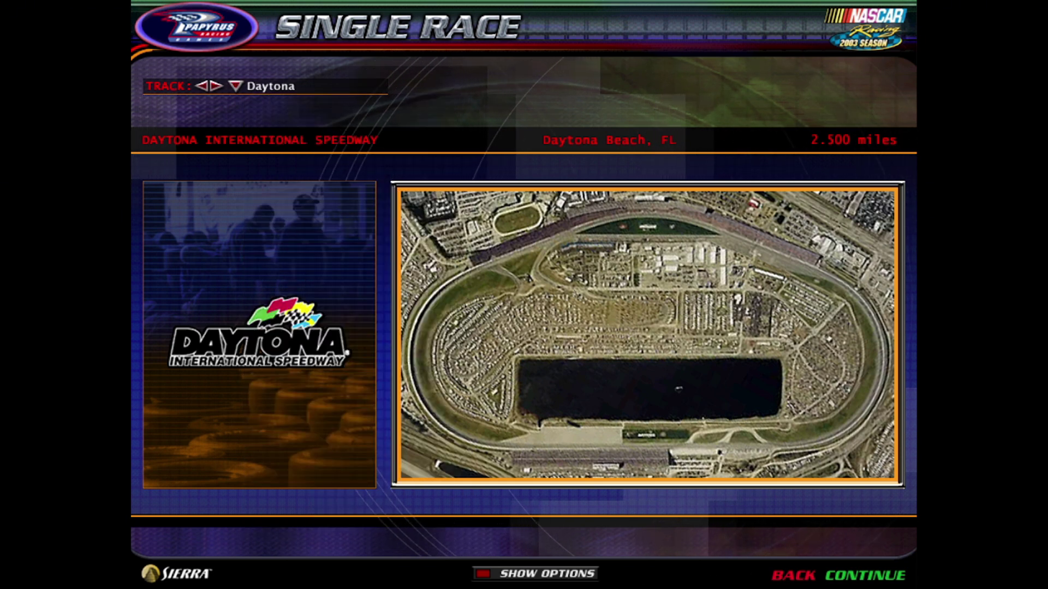
{"action": "left_click", "coordinate": [865, 575]}
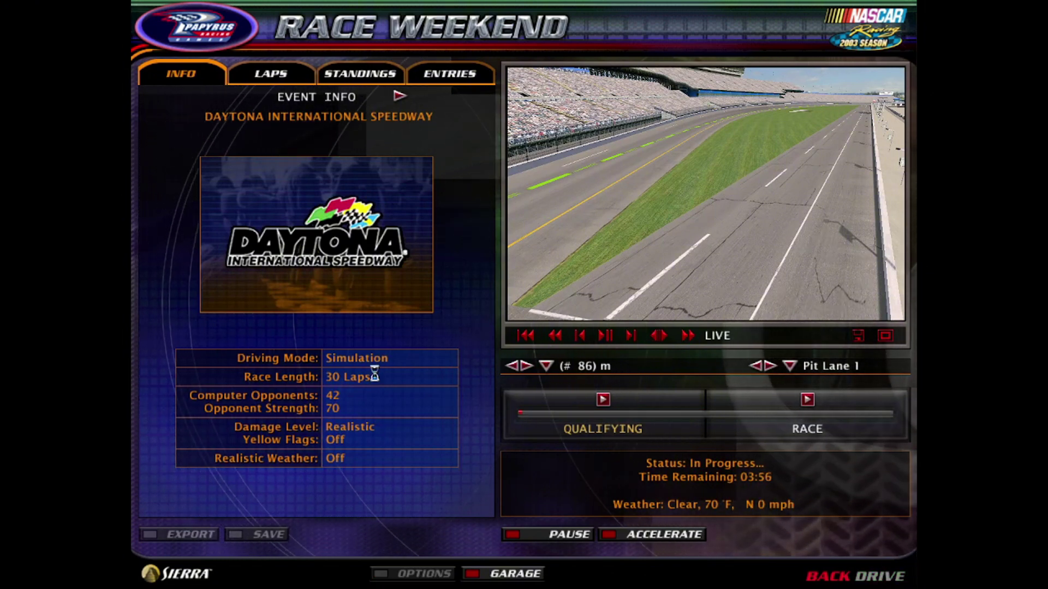
- Get into the car at Daytona, then pause and go to Options
{"action": "left_click", "coordinate": [881, 575]}
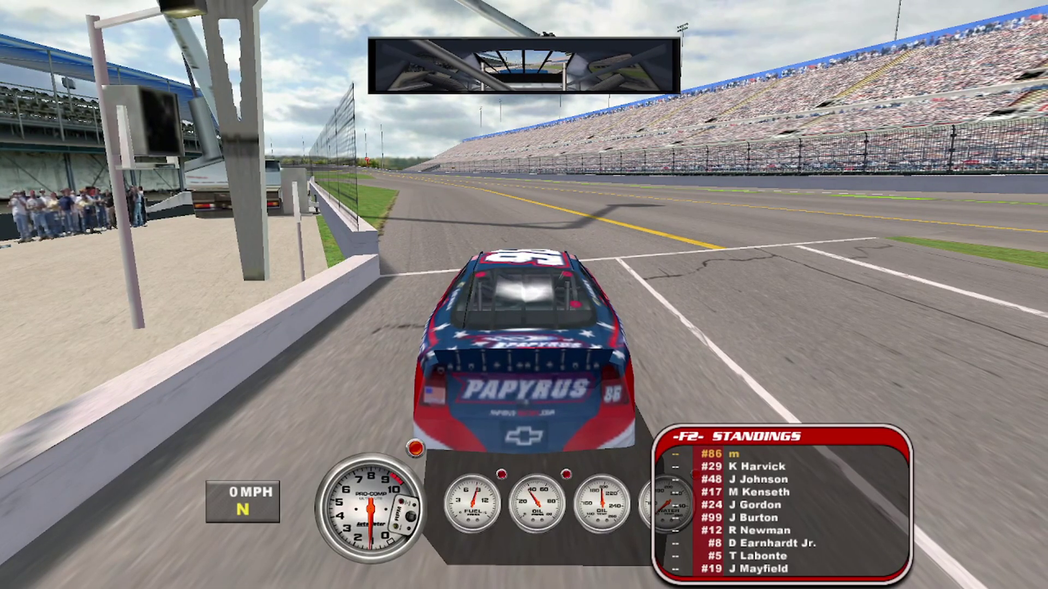
{"action": "key", "text": "Escape"}
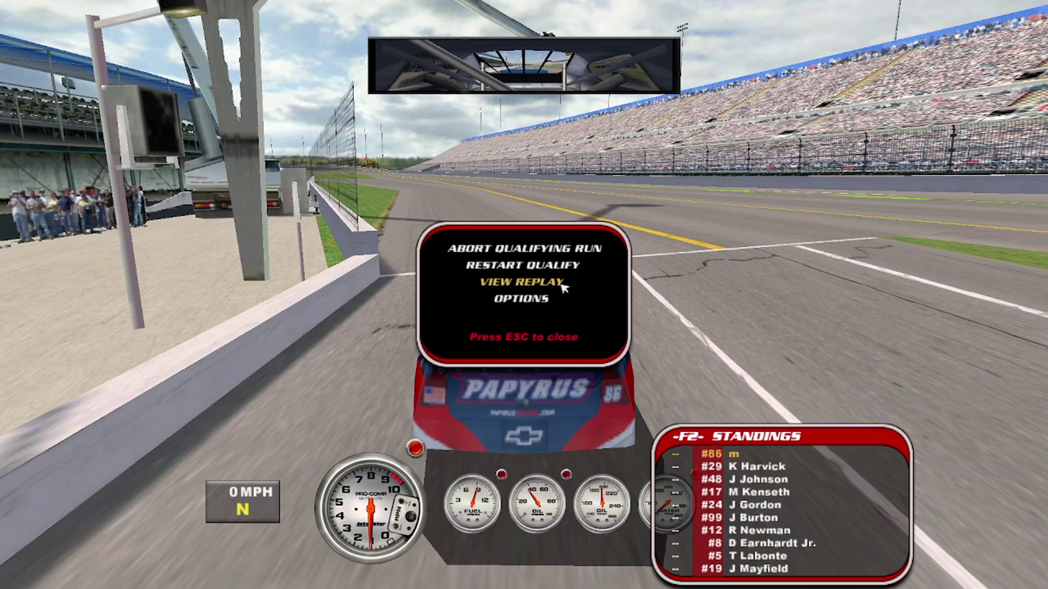
{"action": "left_click", "coordinate": [551, 301]}
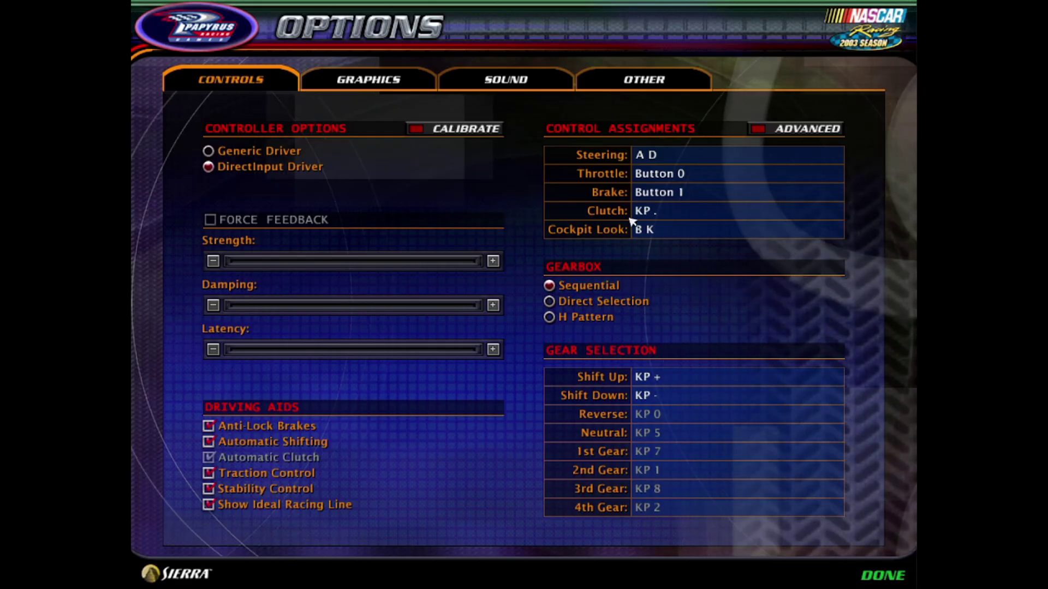
- Remap the throttle to W and the brake to C, then return to the car
{"action": "left_click", "coordinate": [675, 174]}
{"action": "key", "text": "q"}
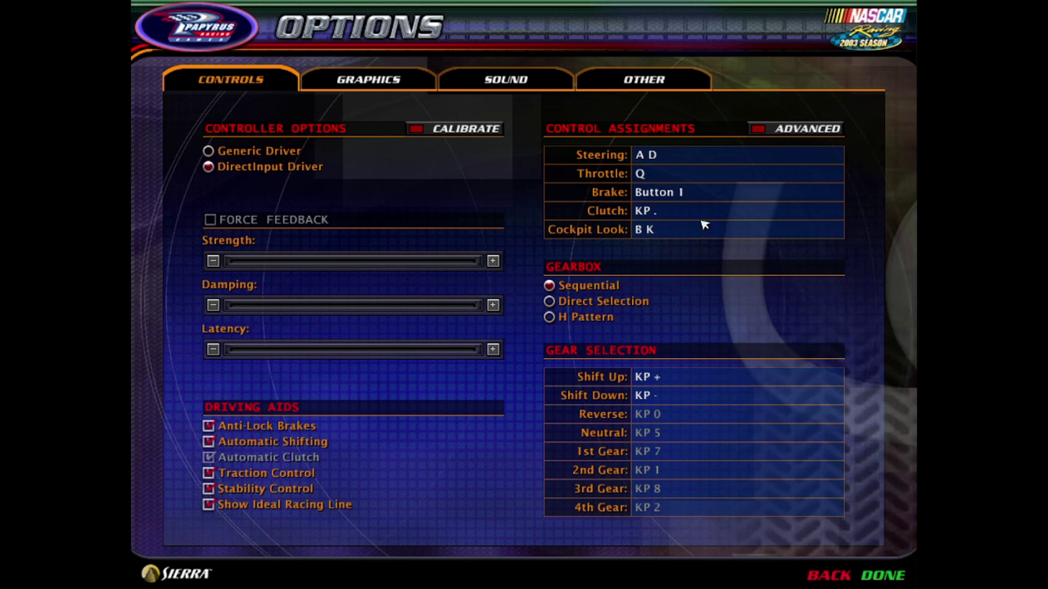
{"action": "left_click", "coordinate": [654, 174]}
{"action": "key", "text": "w"}
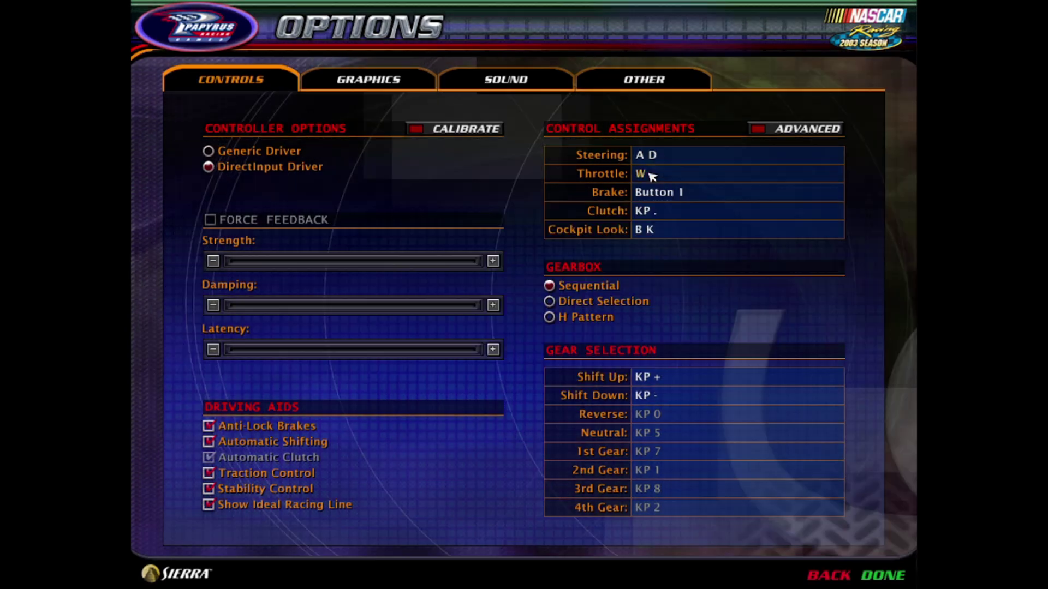
{"action": "left_click", "coordinate": [676, 198]}
{"action": "key", "text": "c"}
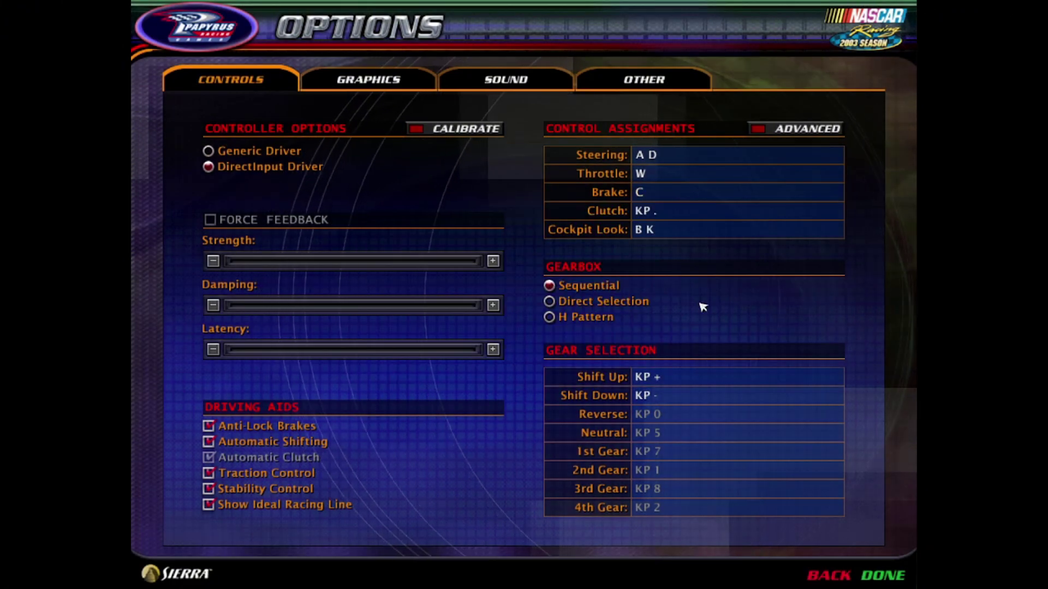
{"action": "left_click", "coordinate": [867, 576]}
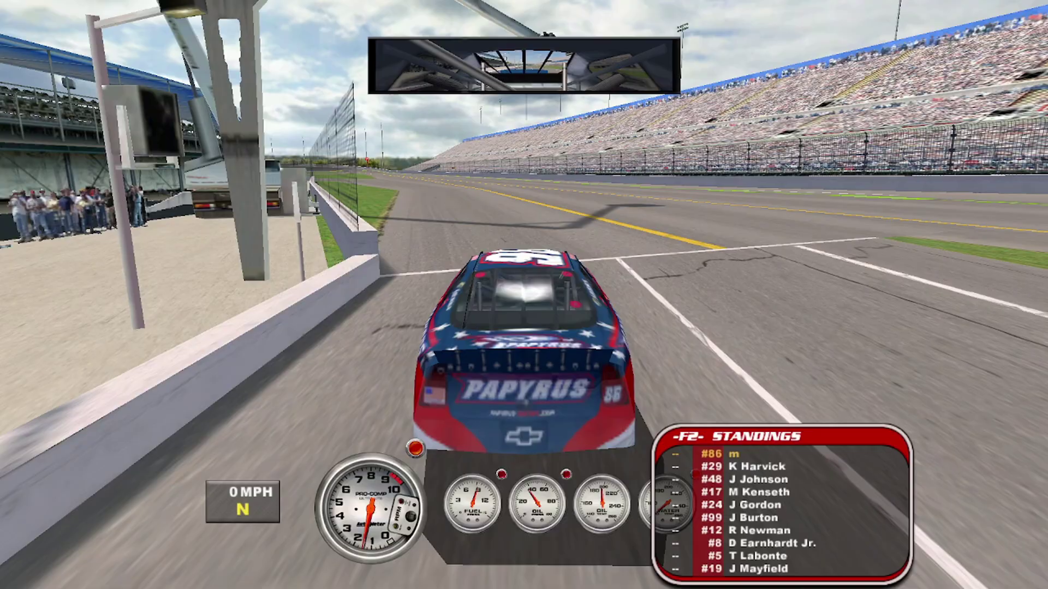
- Drive out of pit lane onto the Daytona track, pause, and switch to OBS
{"action": "key", "text": "Up"}
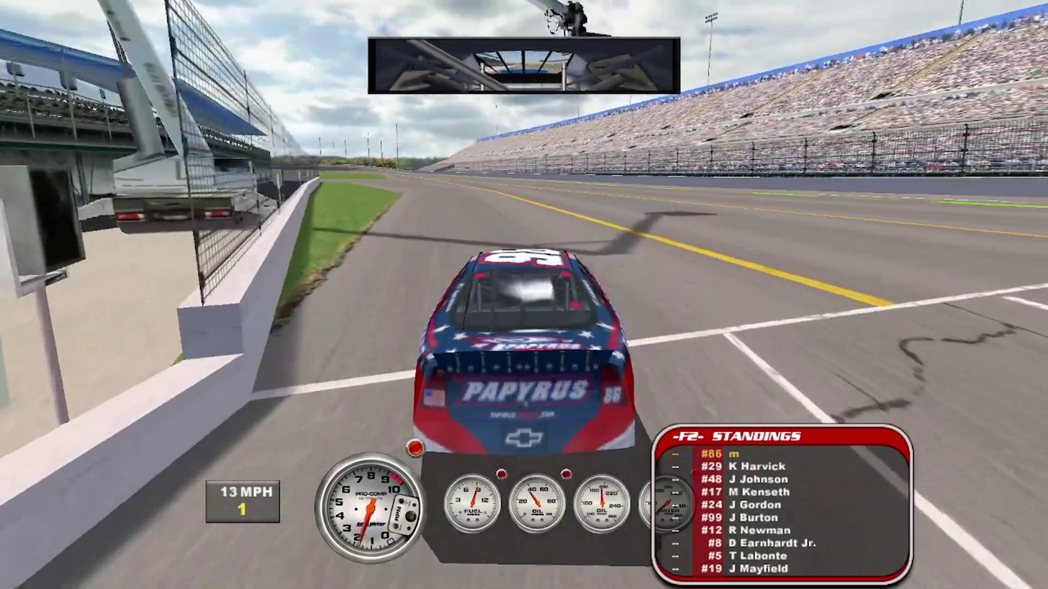
{"action": "key", "text": "Left"}
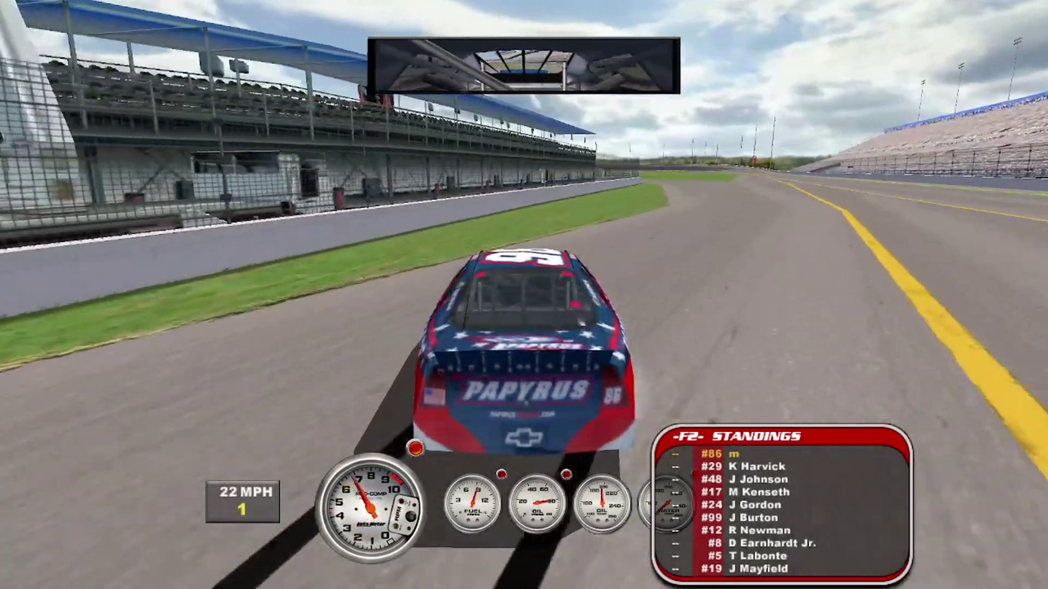
{"action": "key", "text": "Right"}
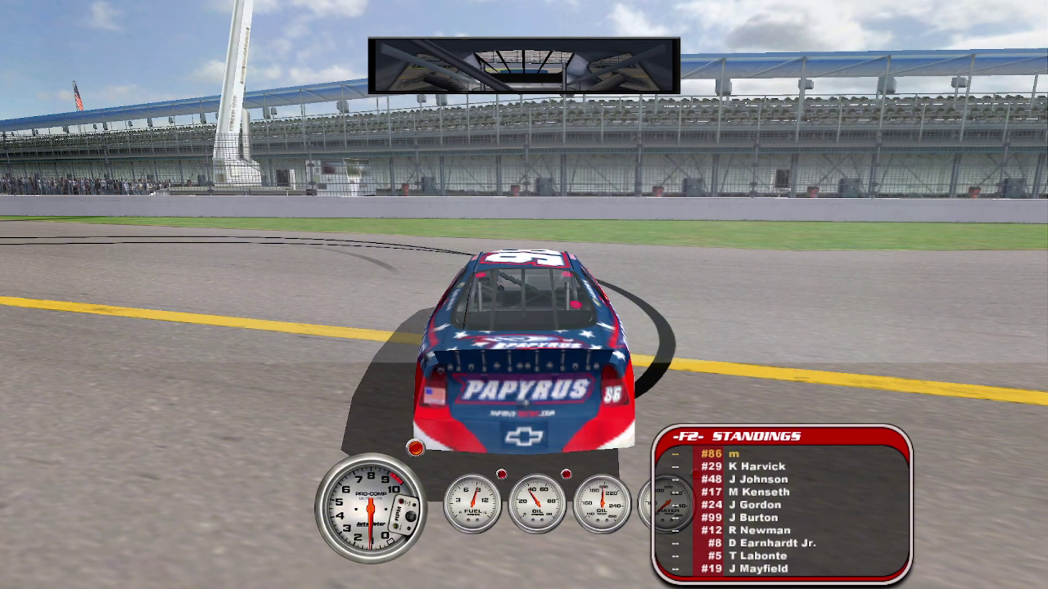
{"action": "key", "text": "Escape"}
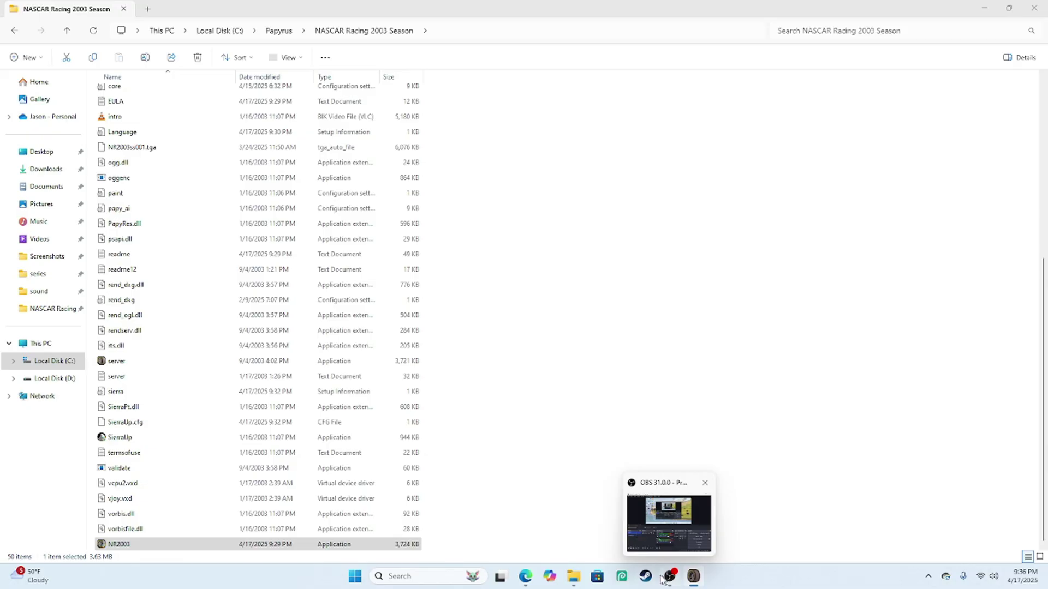
{"action": "left_click", "coordinate": [671, 579]}
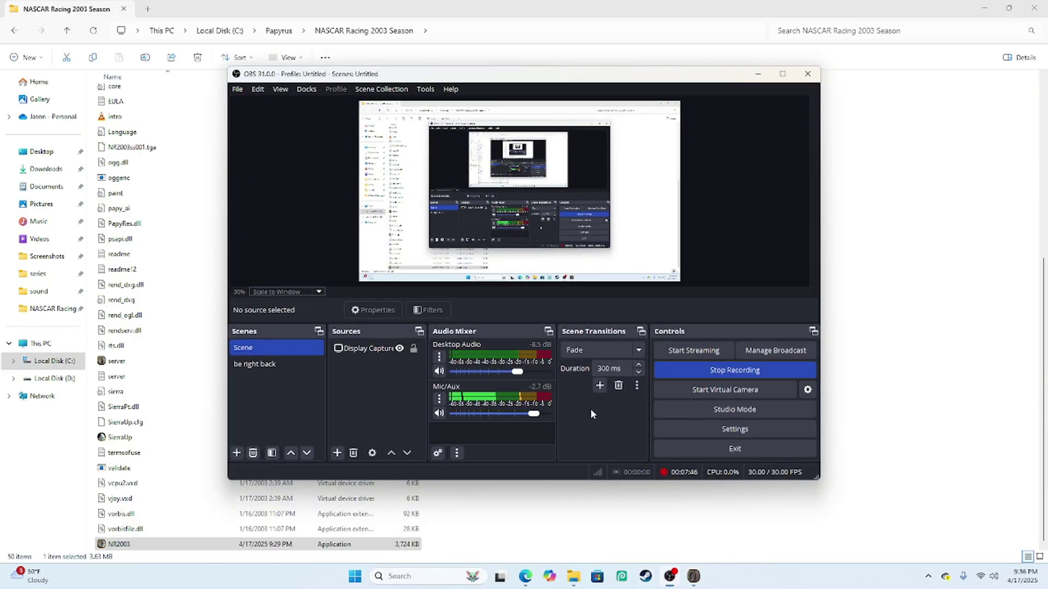